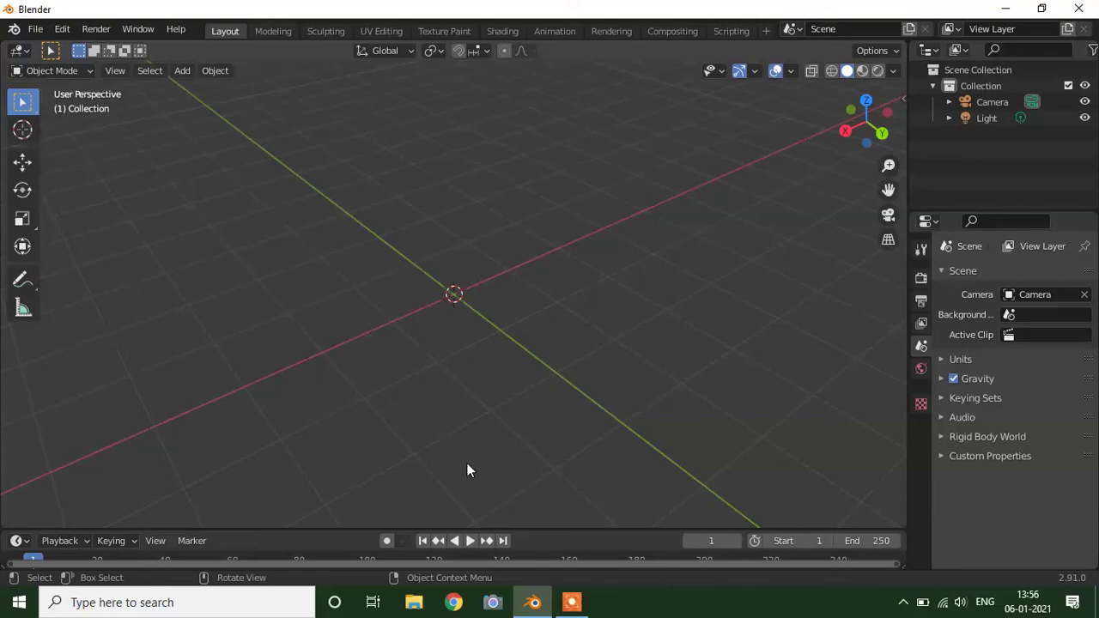
Add a plane at the origin, switch to top view, and enter Edit Mode.
middle_click_drag(467, 470, 550, 416)
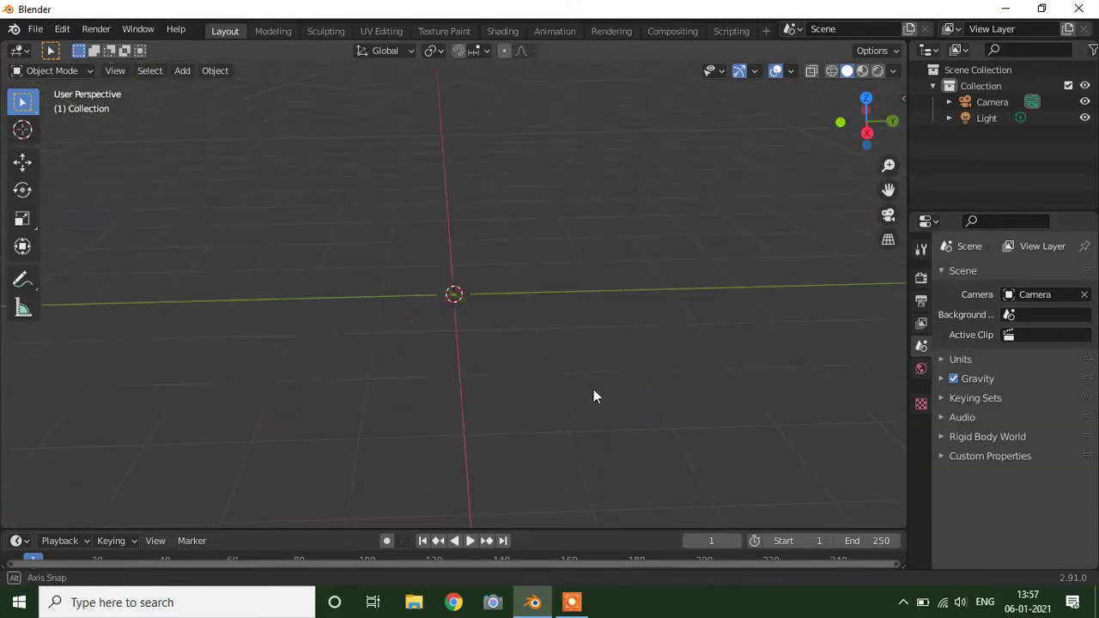
key("KP_1")
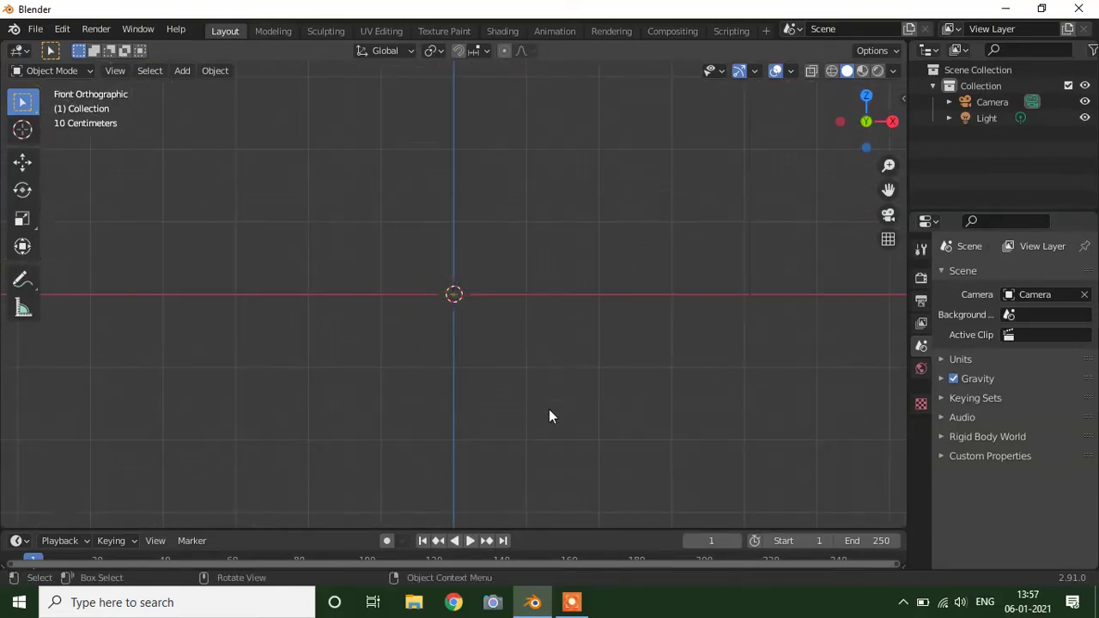
left_click(189, 71)
mouse_move(232, 89)
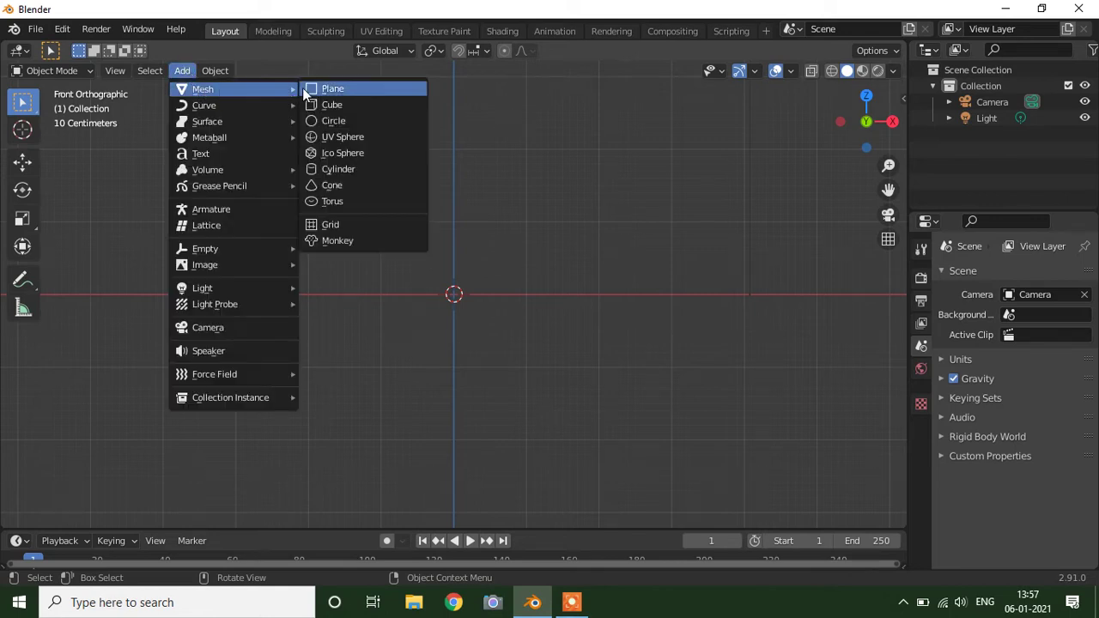
left_click(303, 87)
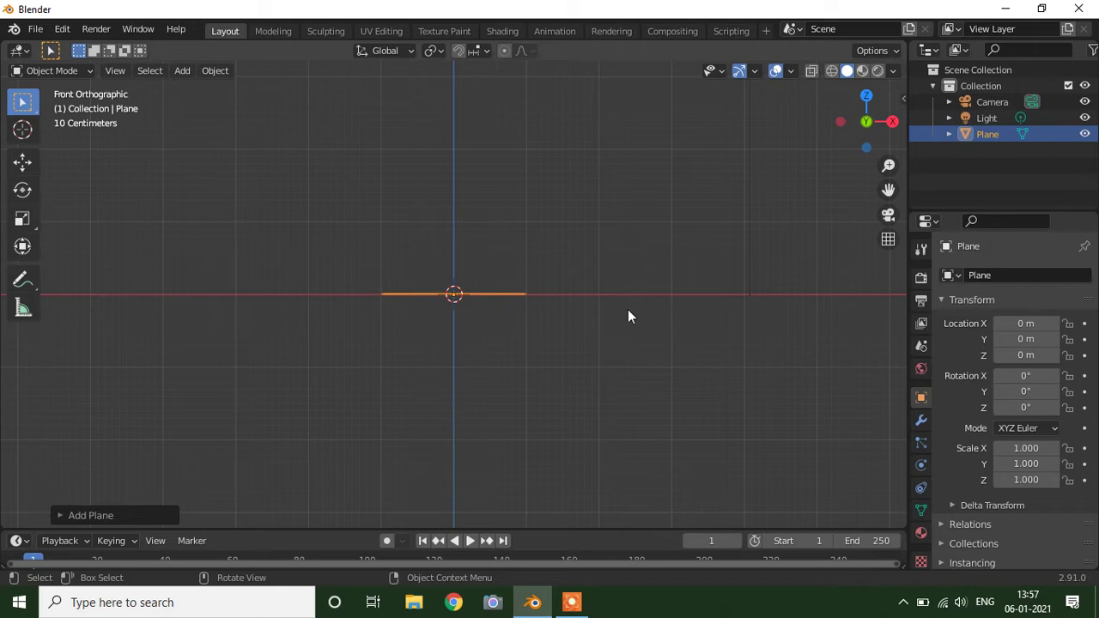
key("KP_7")
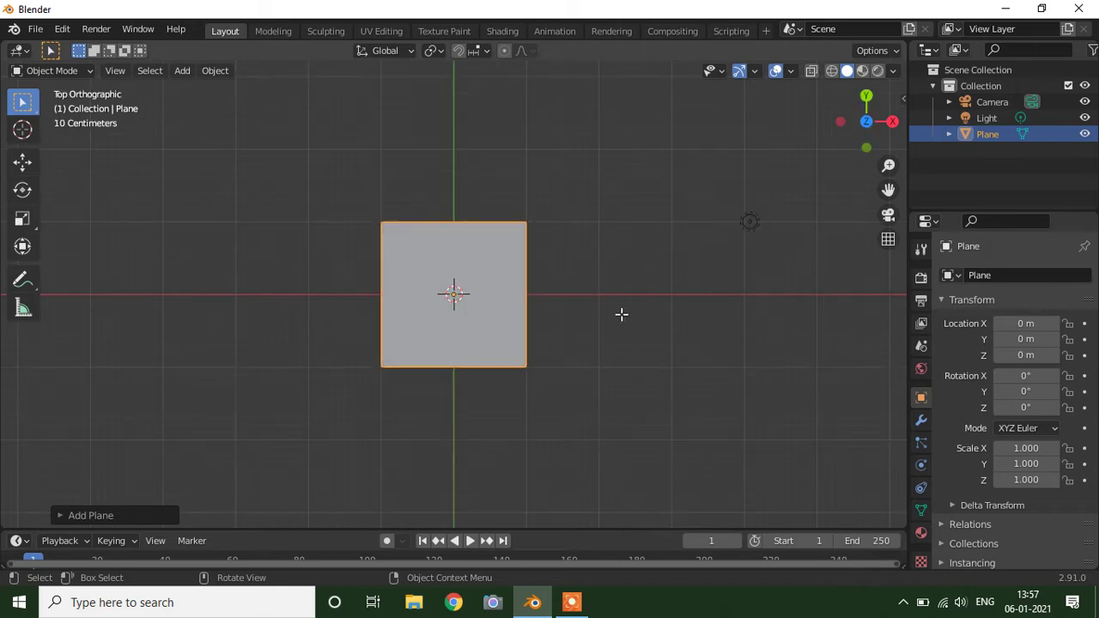
key("Tab")
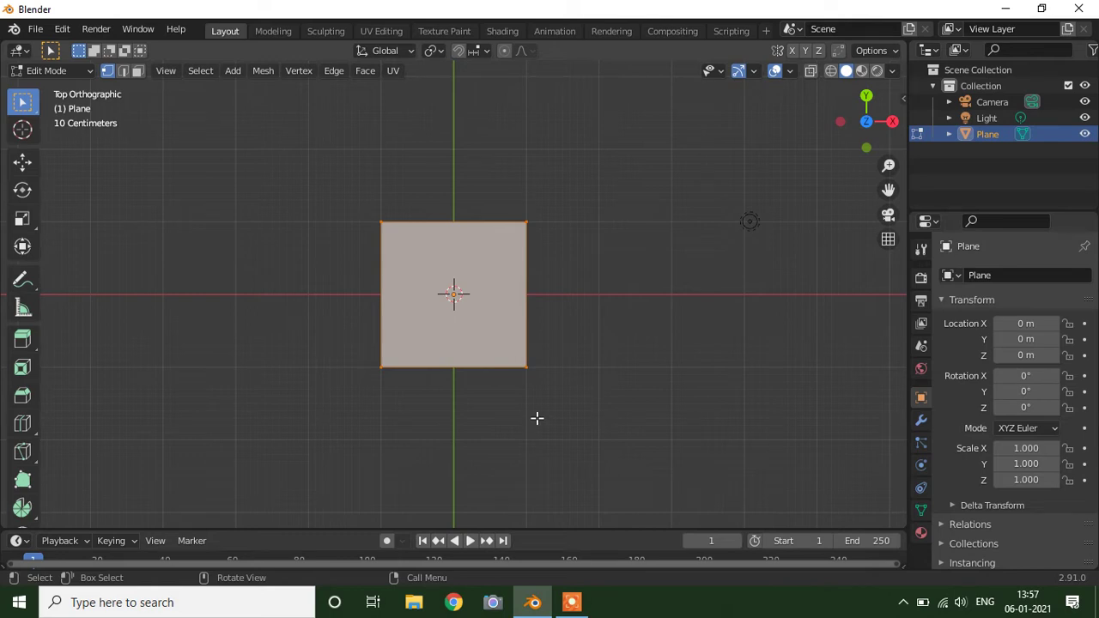
Scale the plane along Y to about 0.3, making a wide, short rectangle.
key("s")
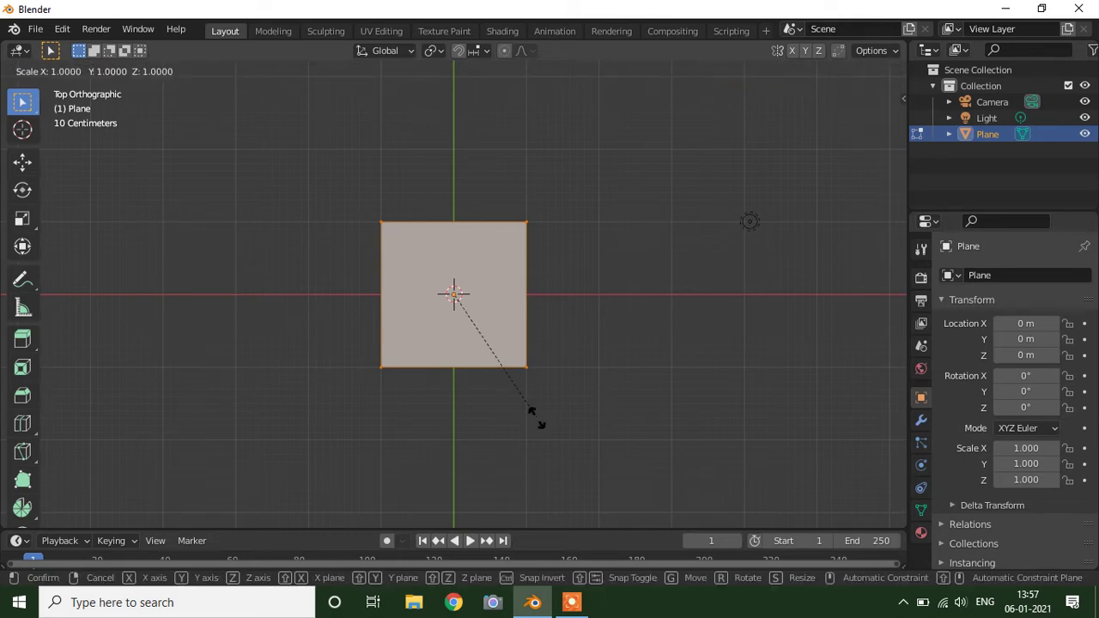
key("x")
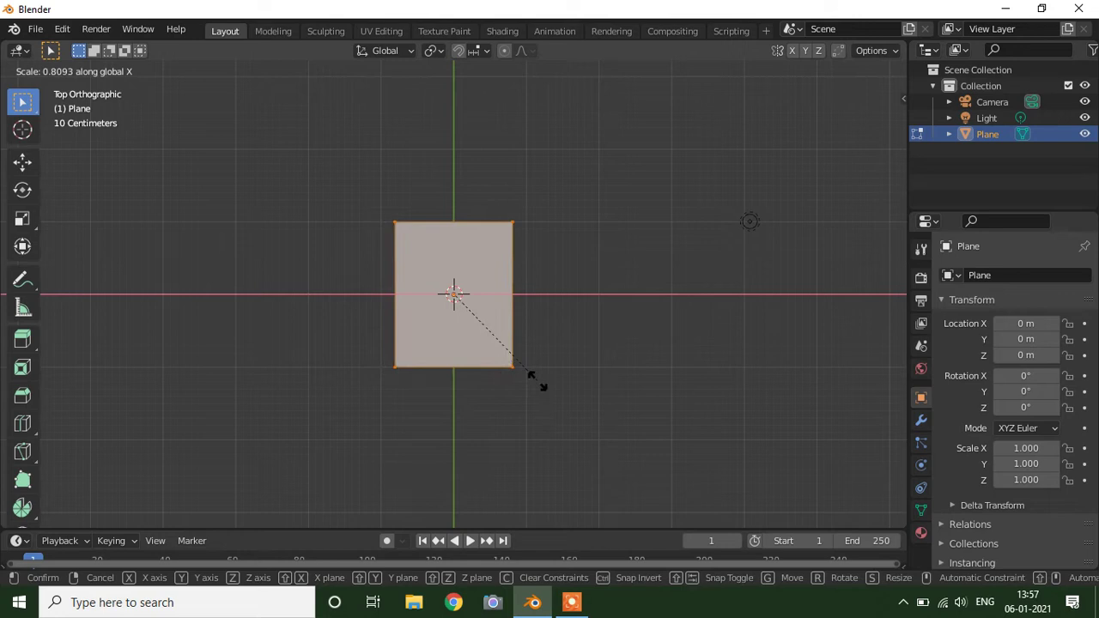
key("Escape")
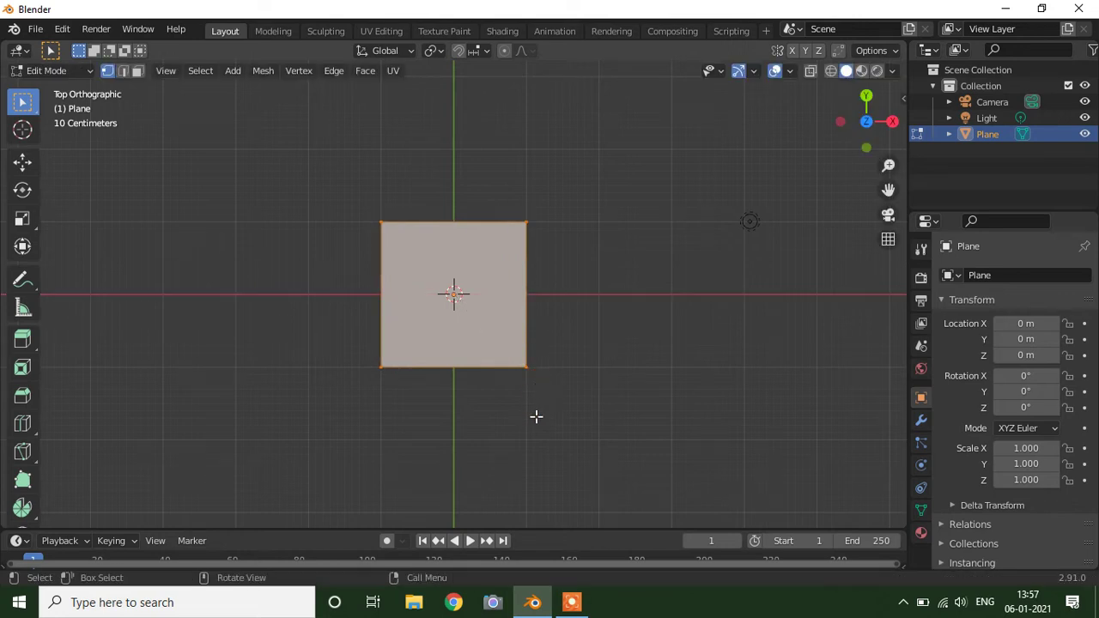
key("s")
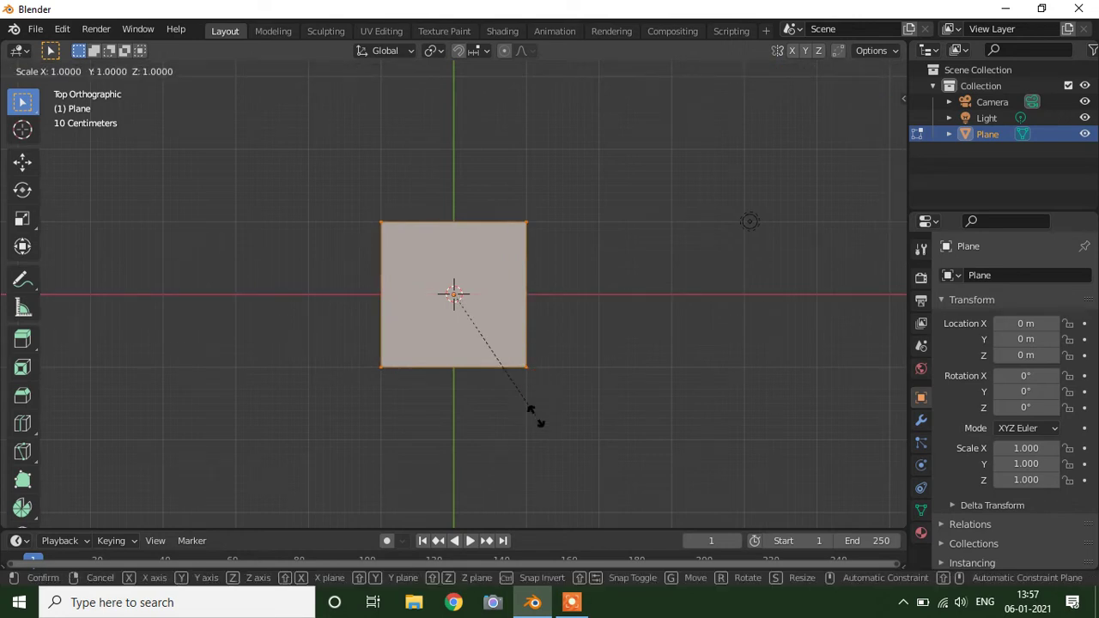
key("y")
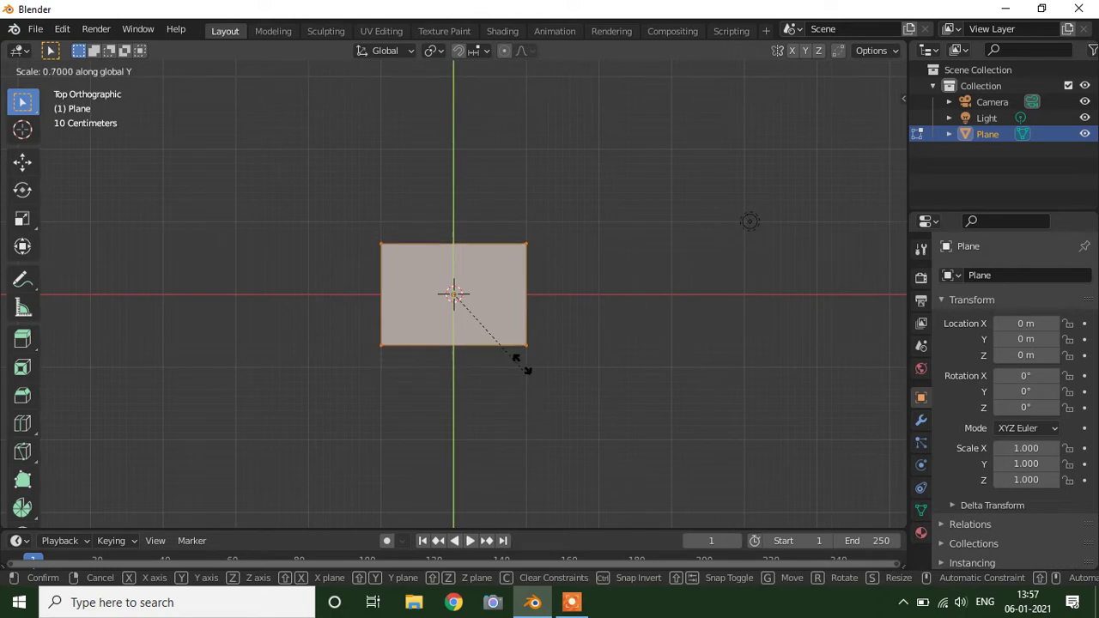
left_click(490, 305)
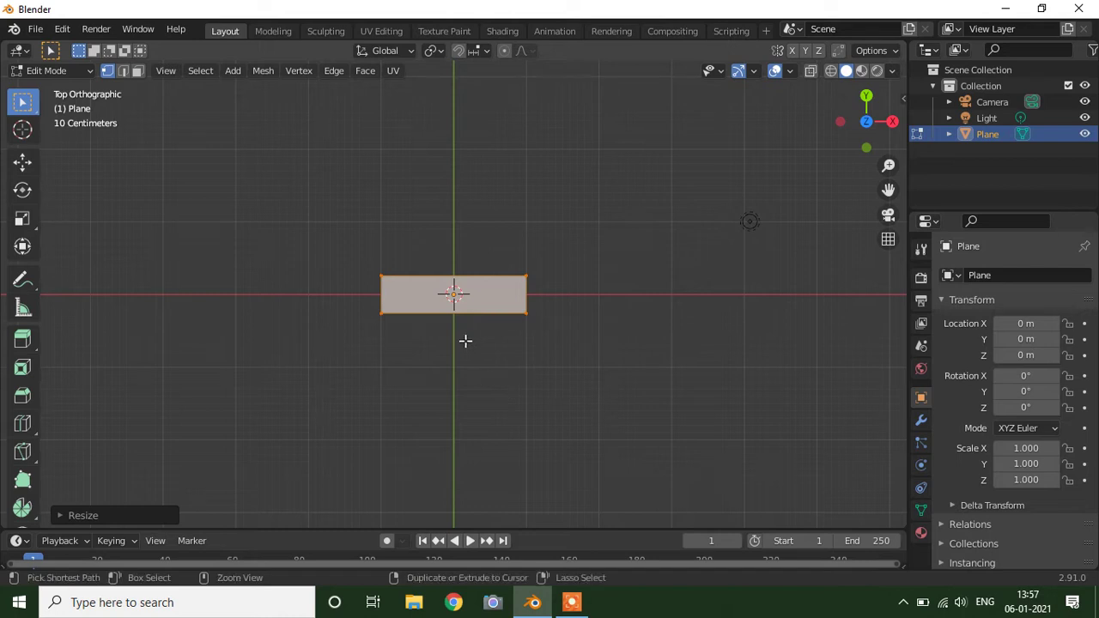
key("ctrl+r")
Add 36 evenly spaced vertical loop cuts across the rectangle without sliding them.
scroll(440, 326, "up", 7)
scroll(439, 329, "up", 3)
scroll(434, 329, "up", 5)
scroll(419, 326, "up", 5)
scroll(410, 326, "up", 5)
scroll(411, 330, "up", 4)
scroll(416, 334, "up", 3)
scroll(406, 334, "up", 3)
left_click(413, 340)
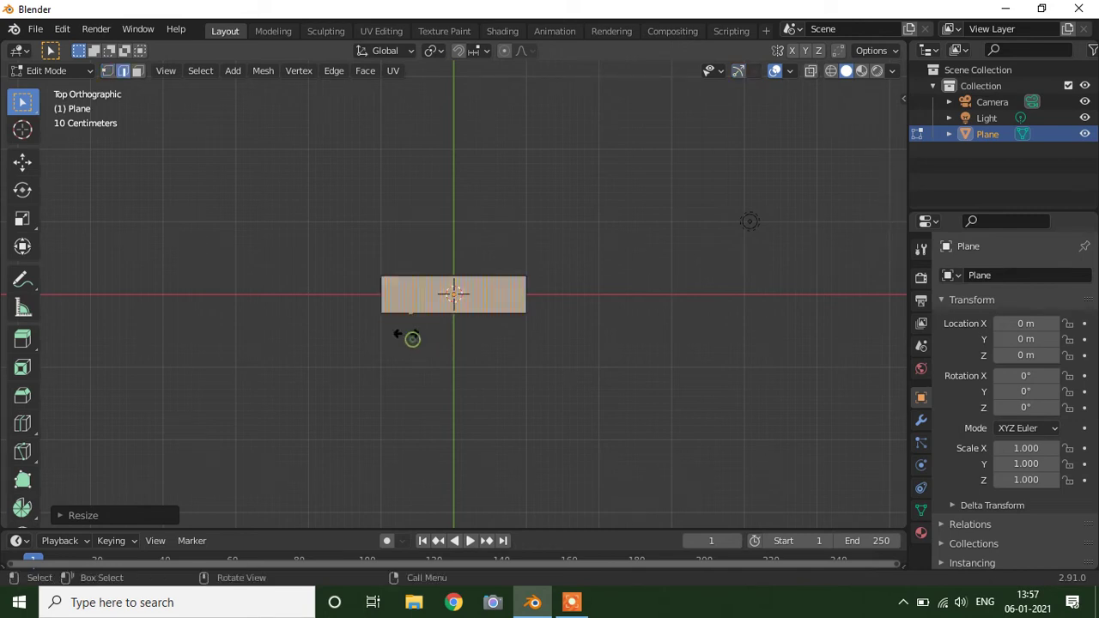
right_click(446, 373)
Switch to face select mode.
scroll(466, 351, "up", 1)
scroll(466, 350, "up", 5)
scroll(466, 349, "up", 4)
scroll(344, 292, "down", 2)
scroll(242, 243, "down", 2)
left_click(134, 72)
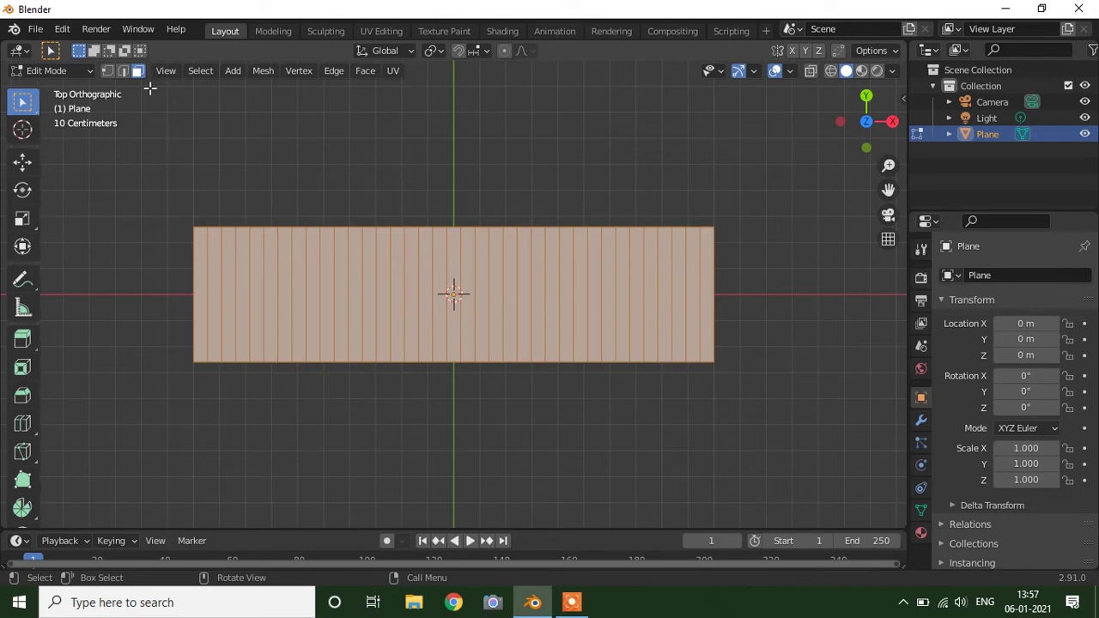
Checker-deselect the strips and delete the selected faces, leaving separate vertical teeth.
left_click(200, 72)
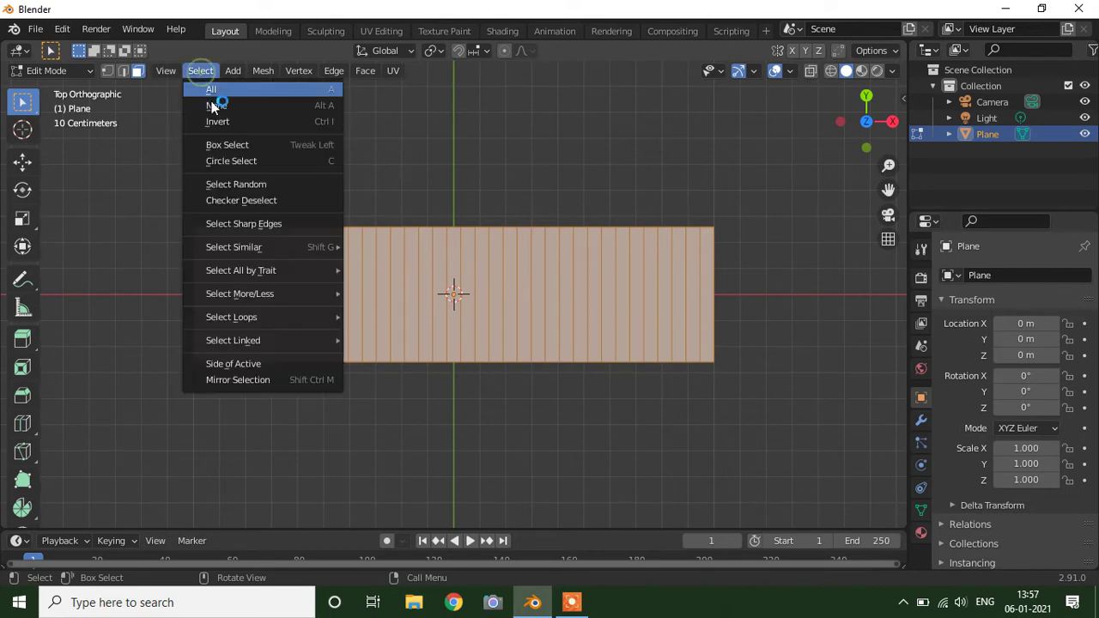
left_click(233, 162)
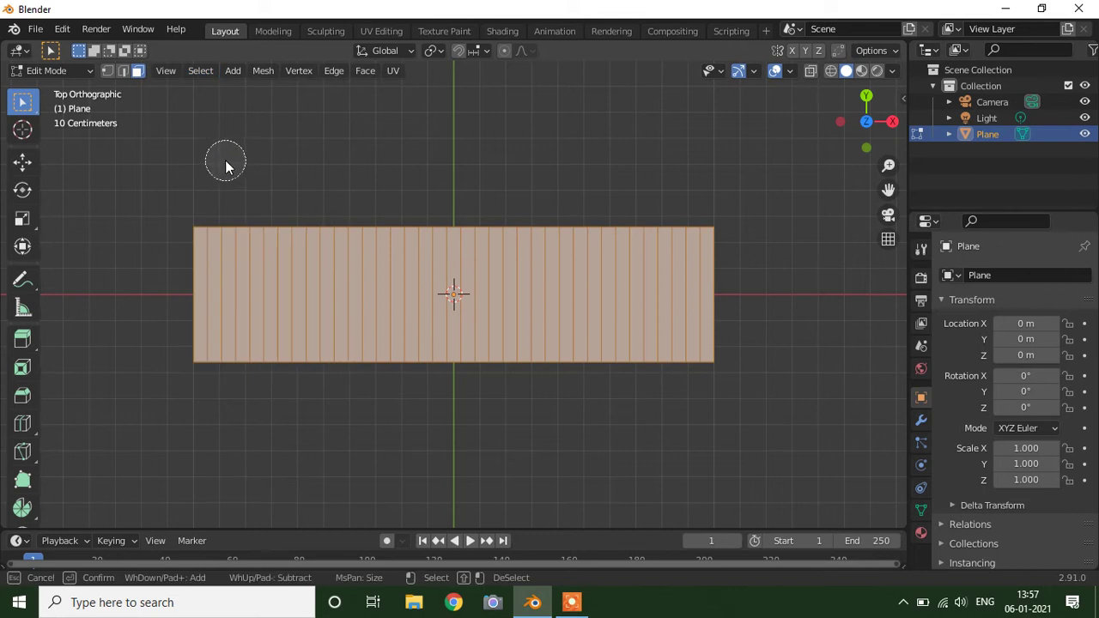
right_click(225, 160)
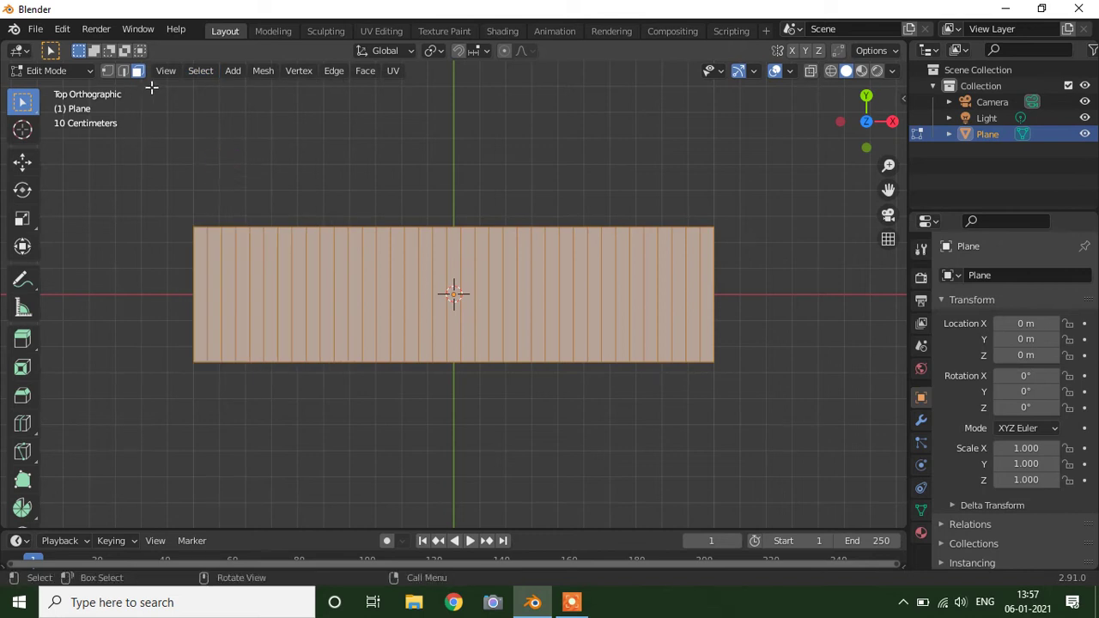
left_click(196, 73)
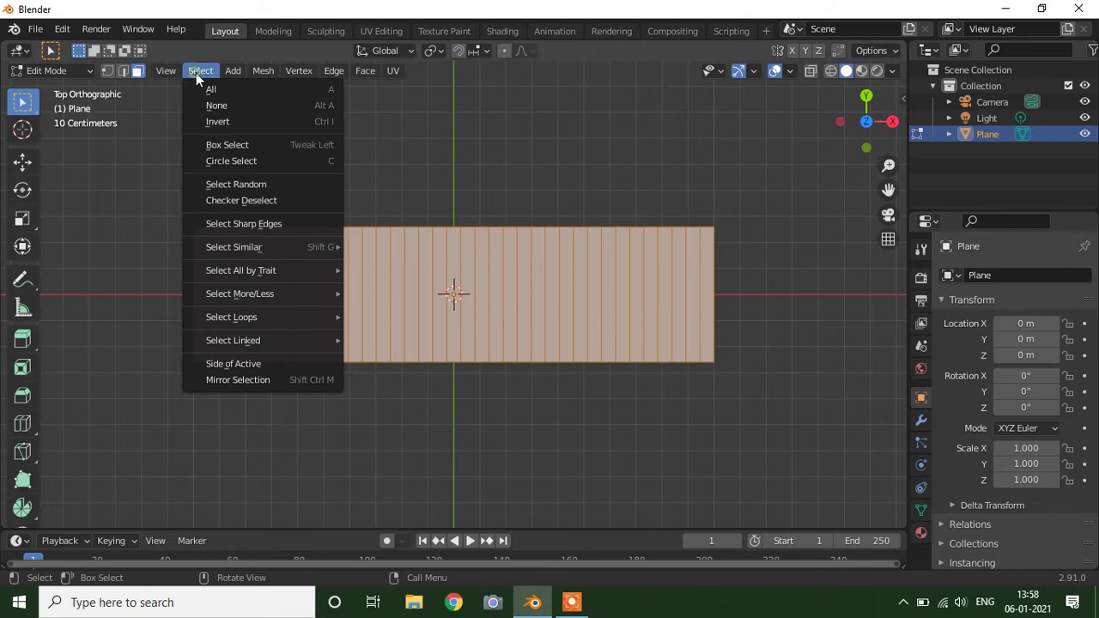
left_click(222, 200)
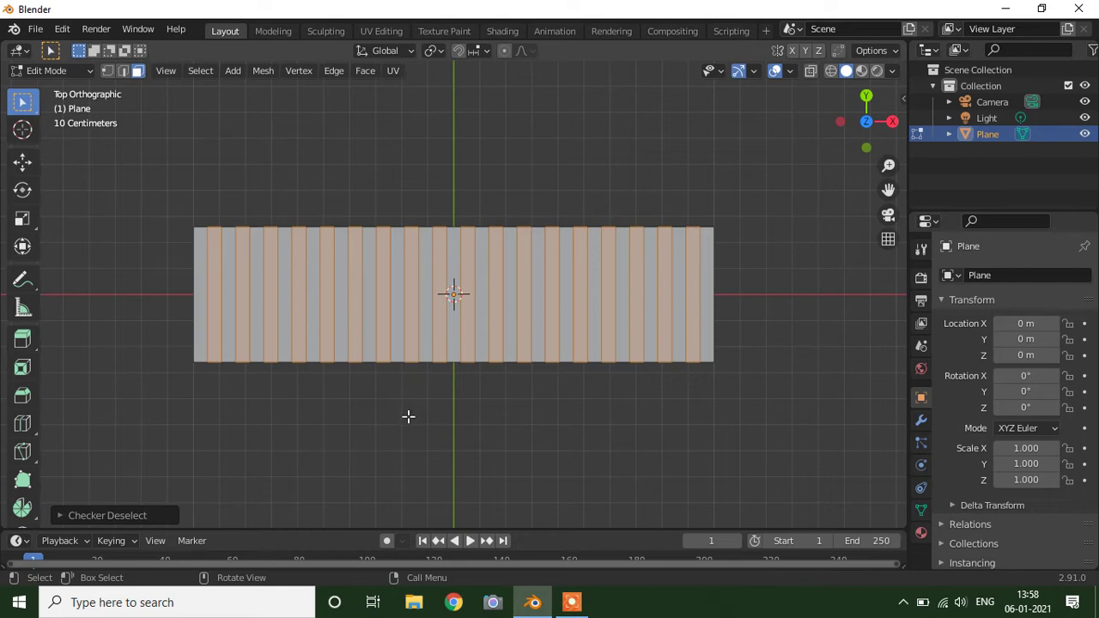
key("x")
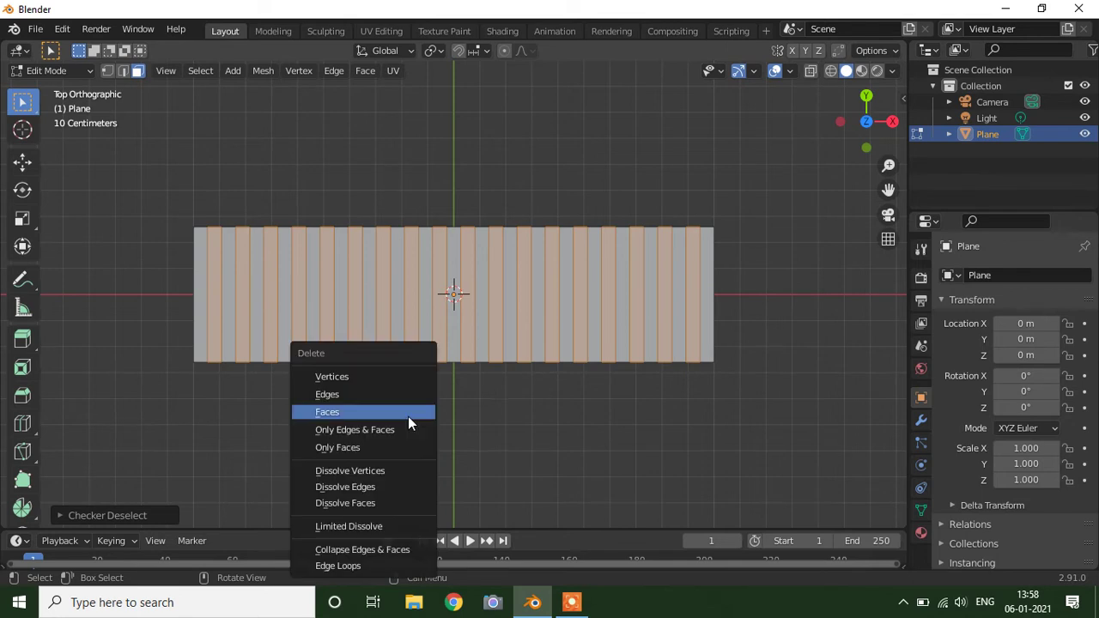
left_click(408, 416)
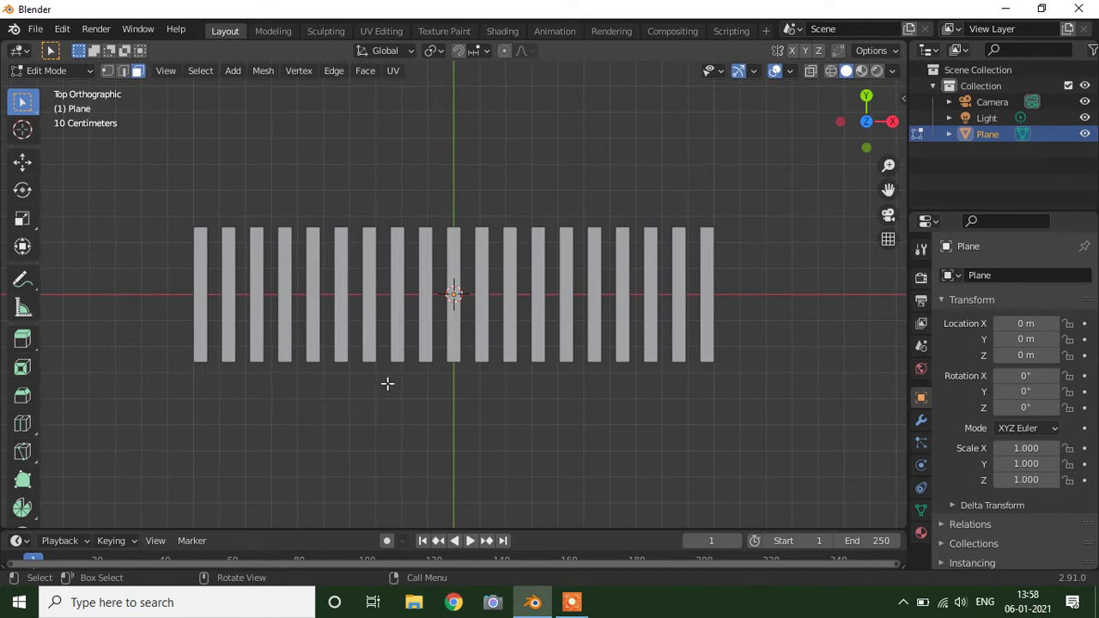
Try shrinking all the strips toward the centre, then undo and deselect.
key("a")
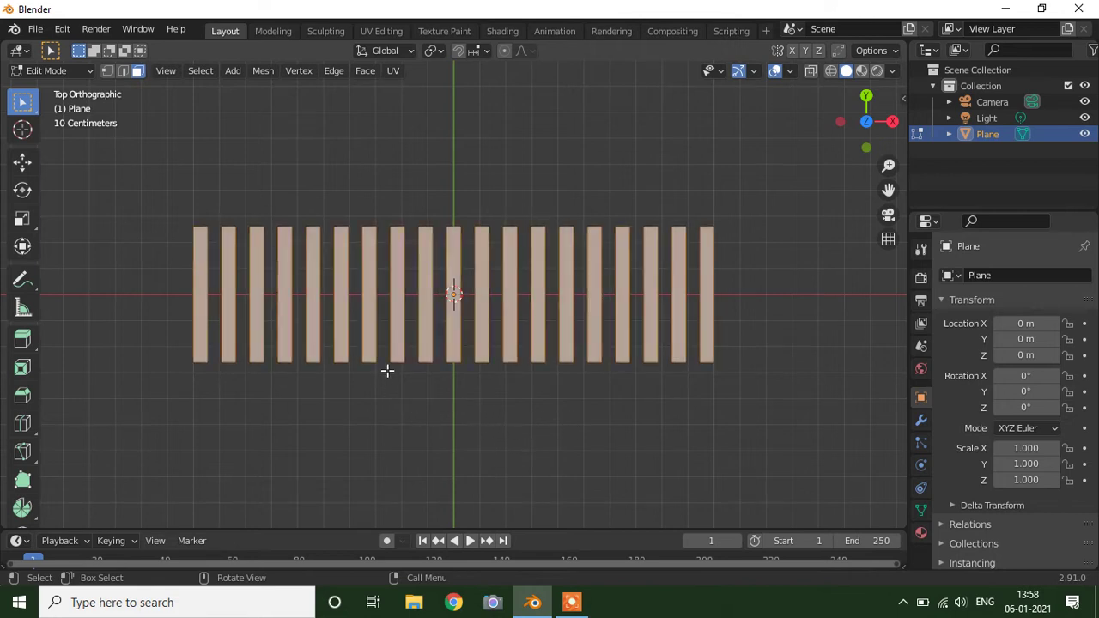
left_click(35, 221)
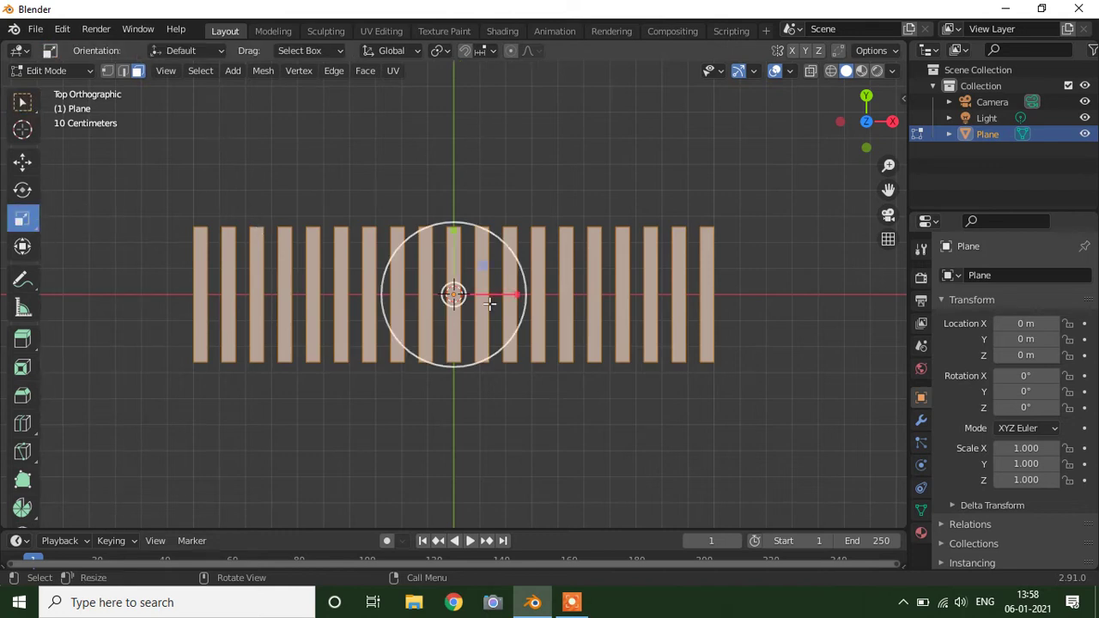
left_click_drag(485, 264, 481, 266)
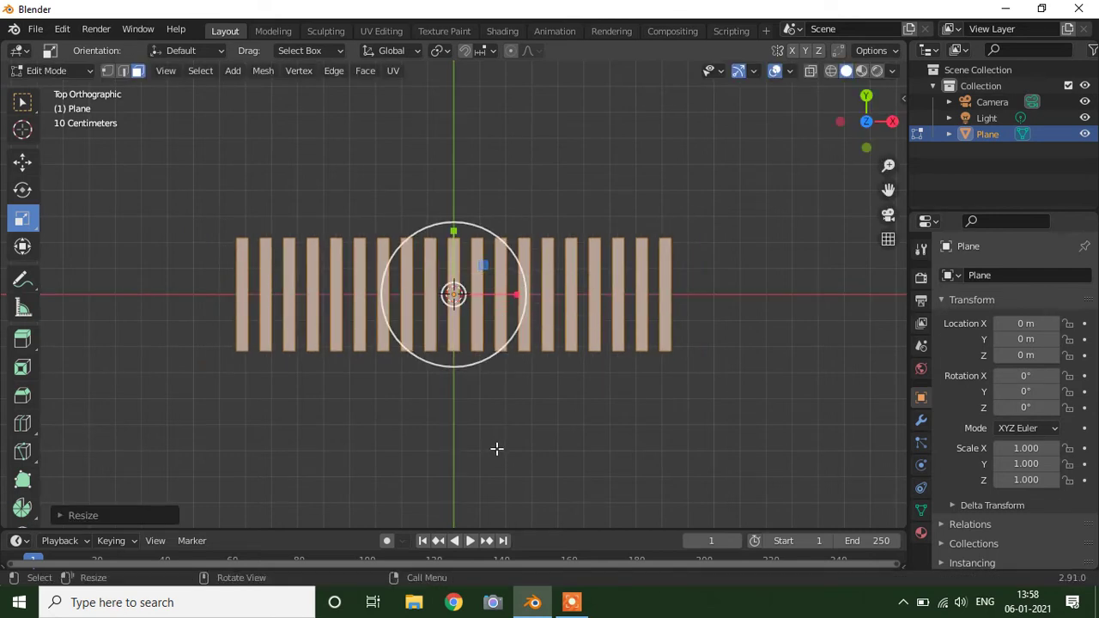
key("ctrl")
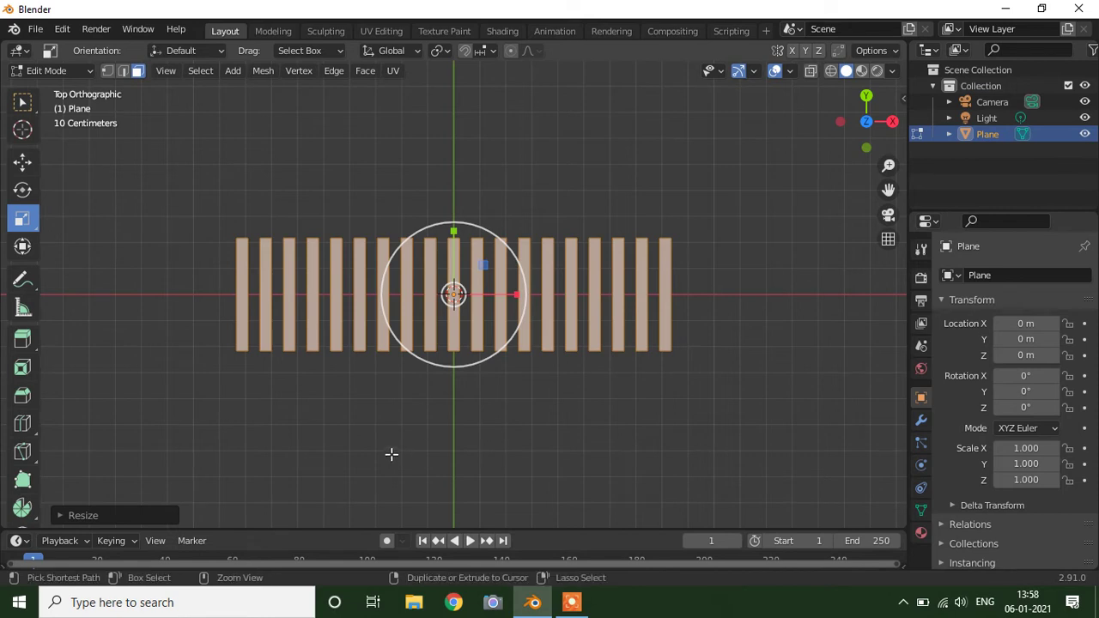
key("ctrl+z")
left_click(392, 453)
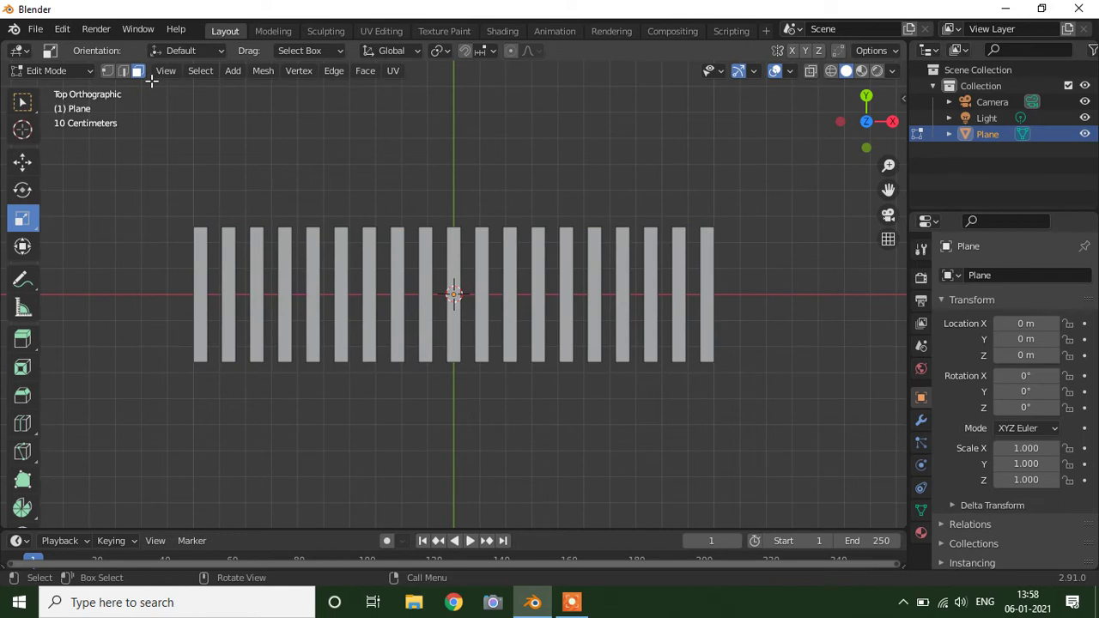
Box-select the bars' bottom edges in edge mode, test an inward taper, and undo it.
left_click(128, 69)
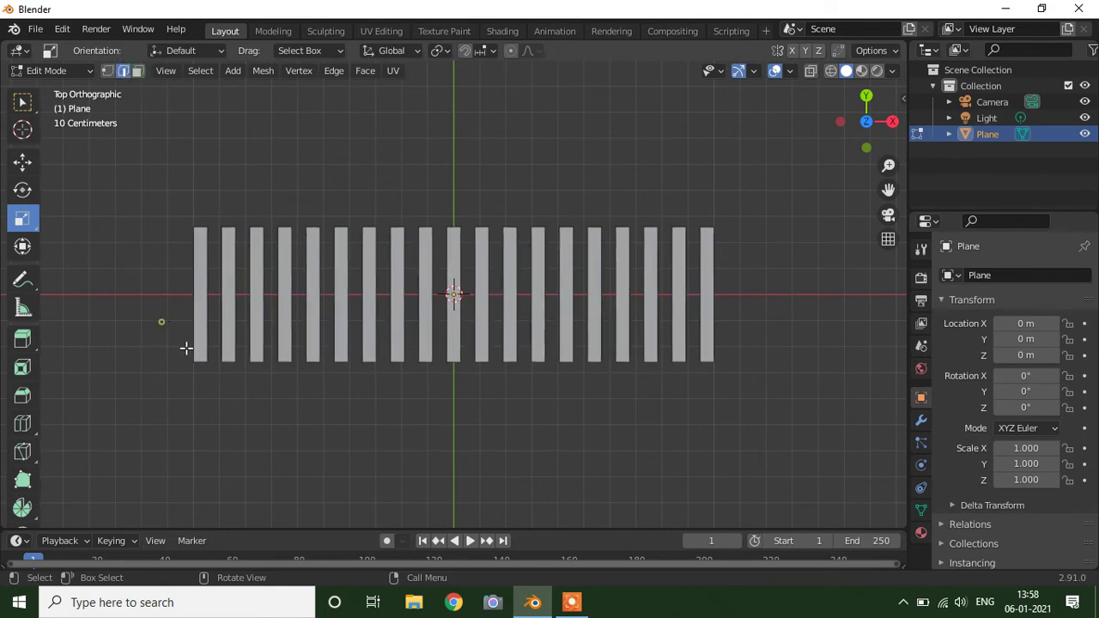
left_click_drag(186, 348, 731, 392)
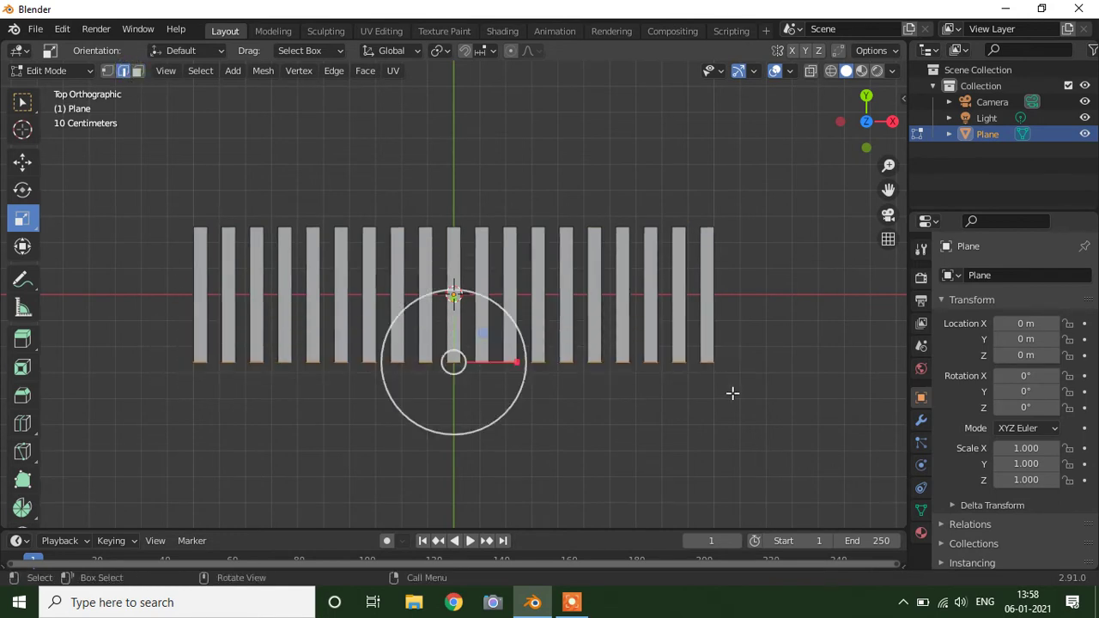
left_click_drag(481, 331, 477, 345)
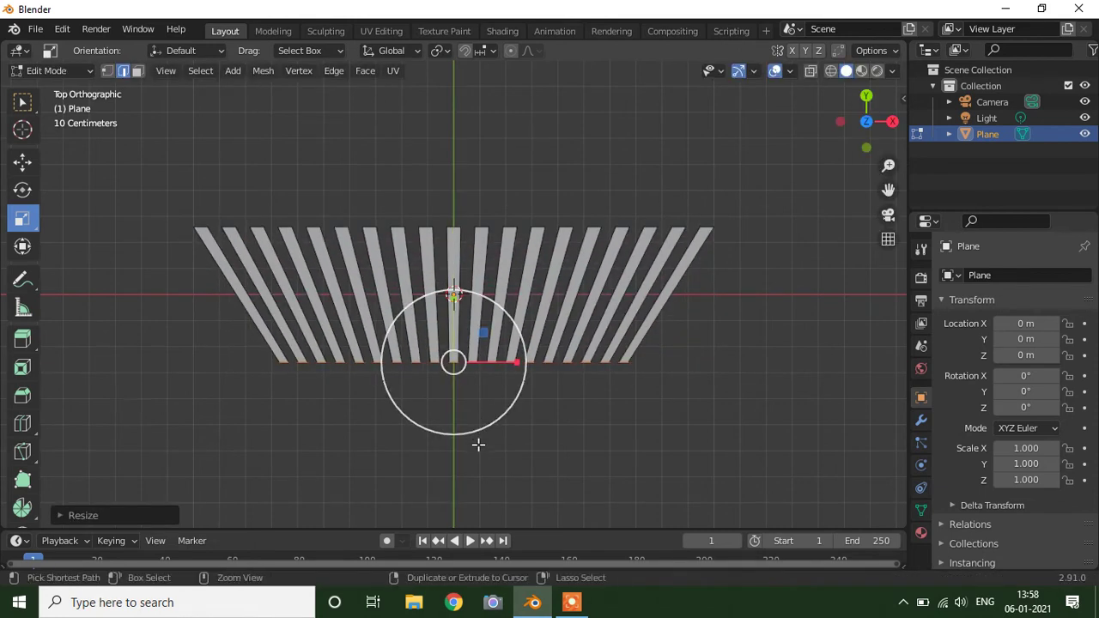
key("ctrl+z")
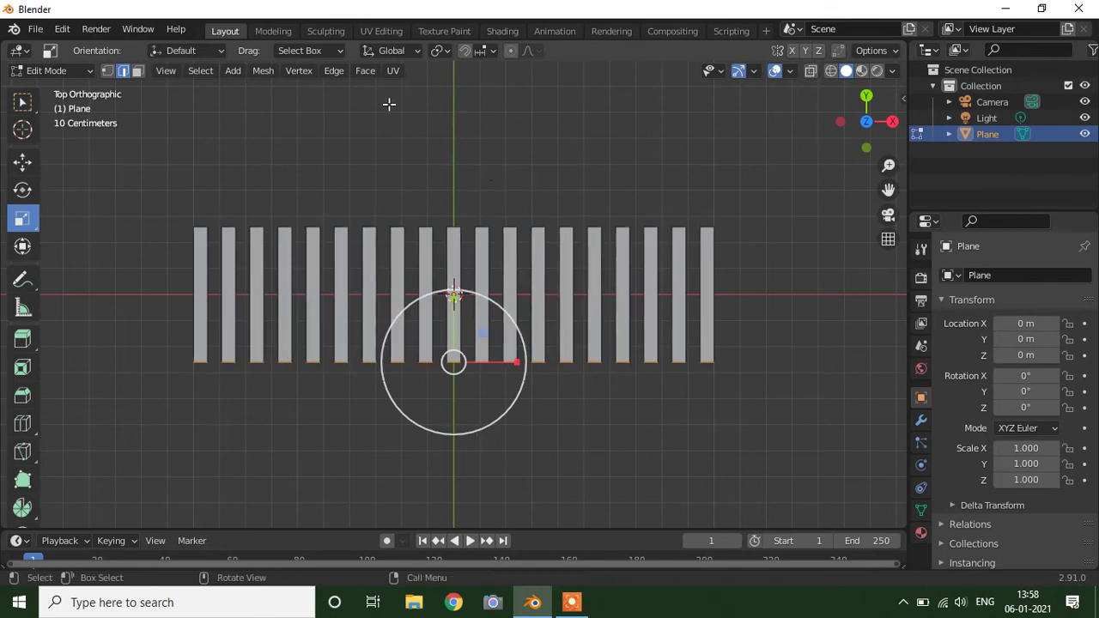
Set the pivot to Individual Origins and scale each bar's bottom edge to a point.
left_click(443, 52)
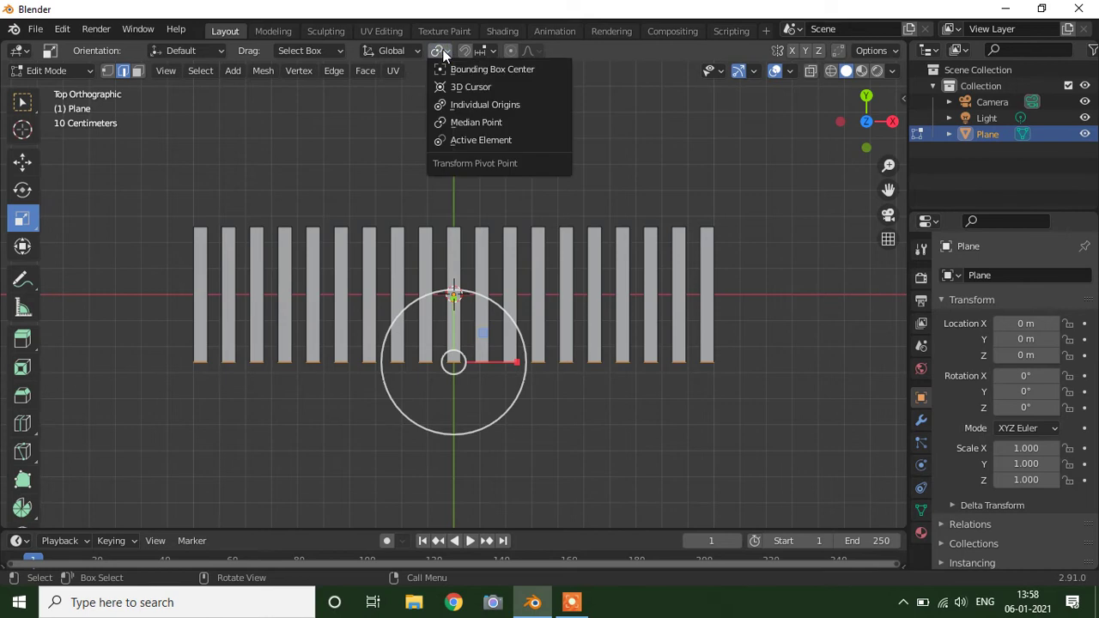
left_click(464, 104)
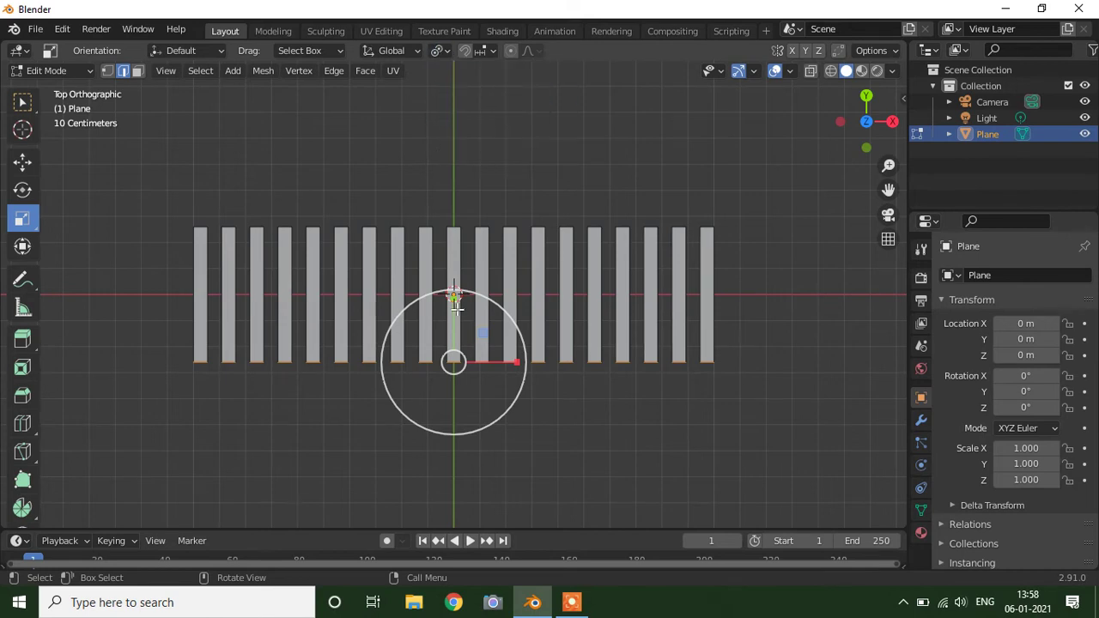
mouse_move(454, 360)
left_mouse_down()
mouse_move(468, 346)
mouse_move(448, 357)
left_mouse_up()
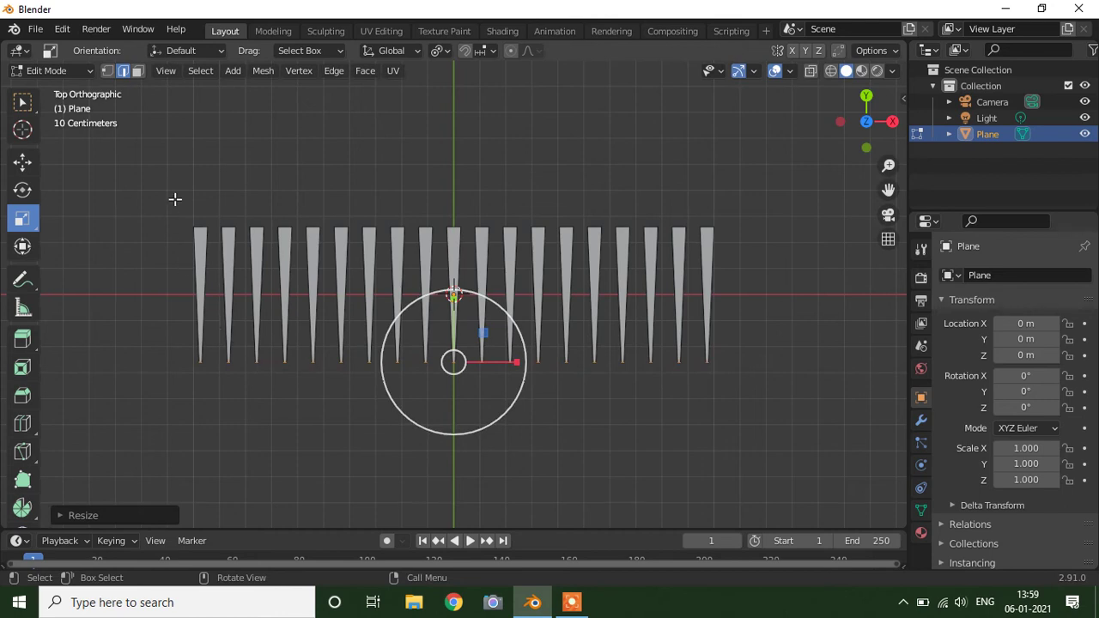
Select the teeth's top edges and widen them until neighbouring teeth meet.
left_click_drag(158, 195, 714, 246)
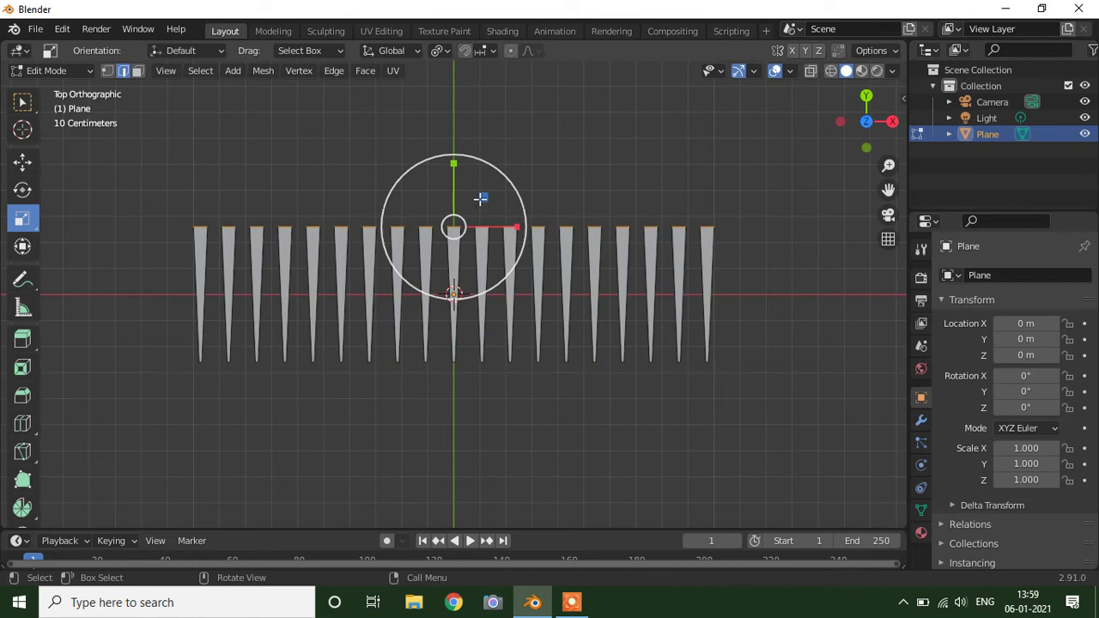
left_click_drag(484, 198, 521, 191)
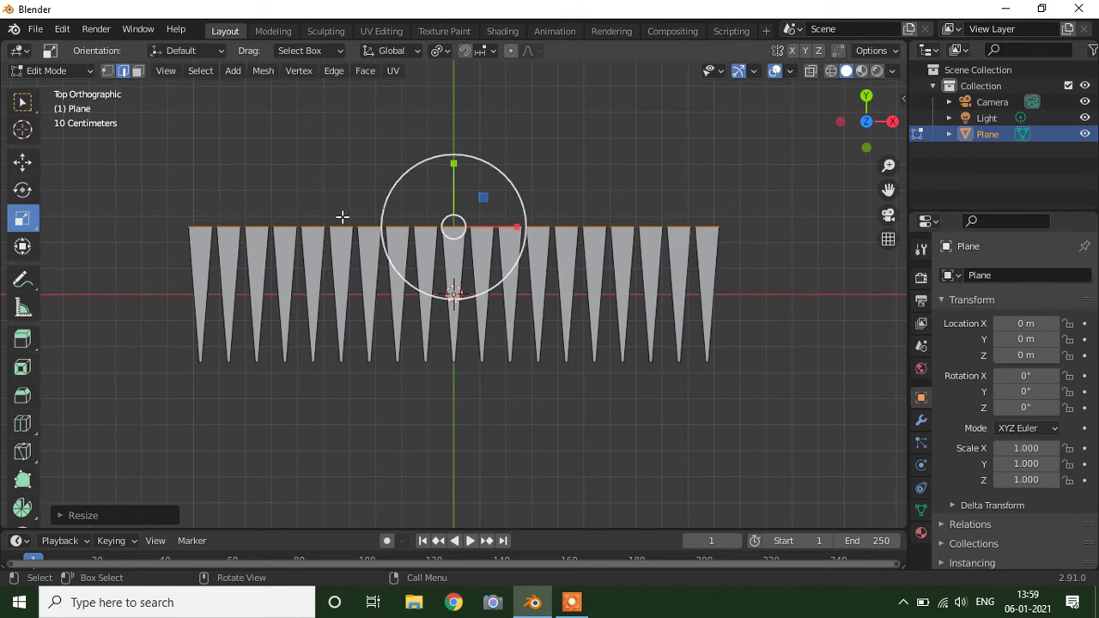
left_click_drag(483, 197, 499, 194)
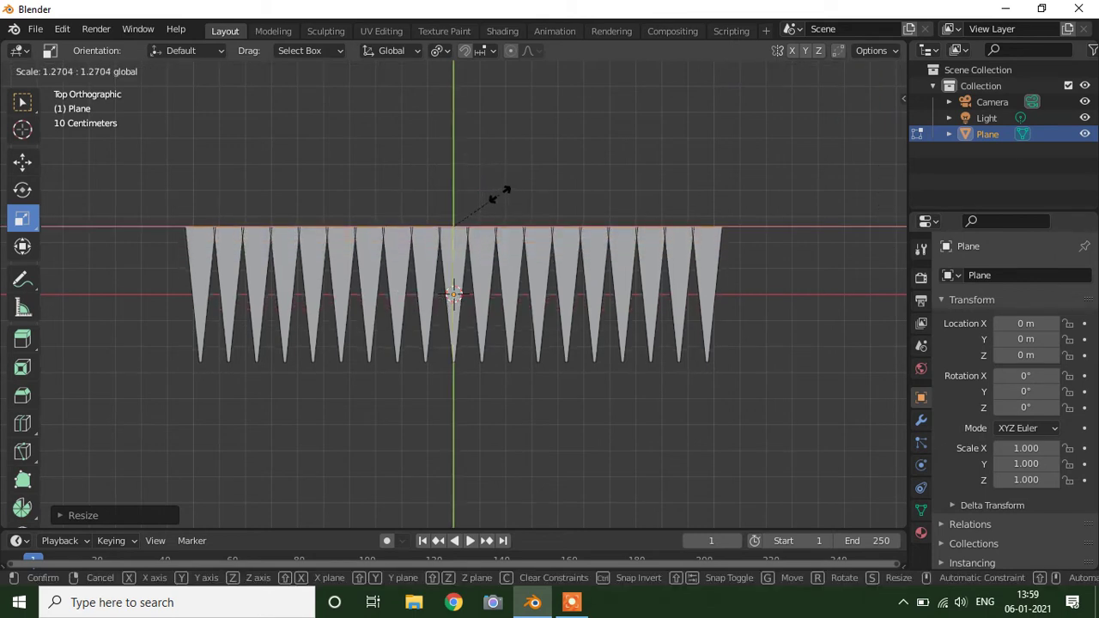
left_click_drag(499, 195, 498, 192)
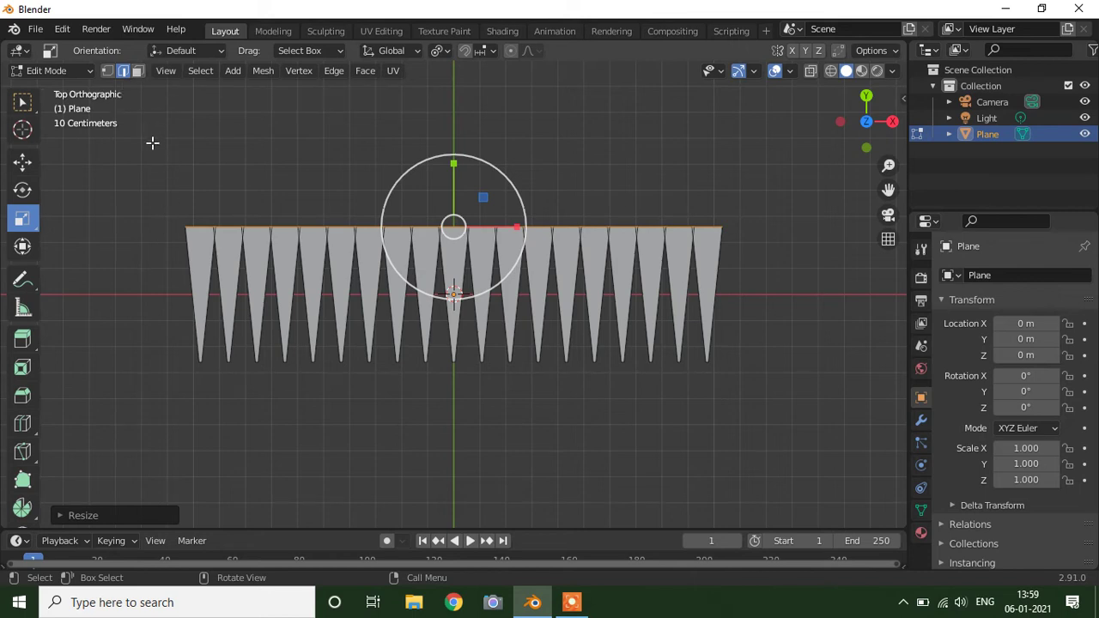
In Object Mode, add a test plane, shrink it, then delete it.
key("Tab")
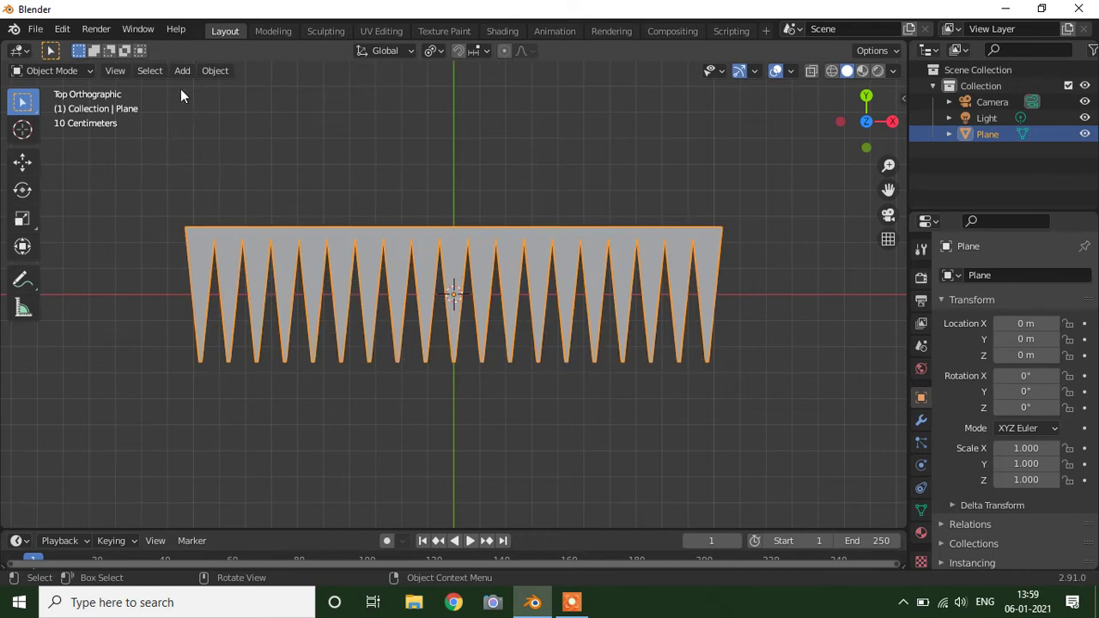
left_click(182, 71)
left_click(326, 85)
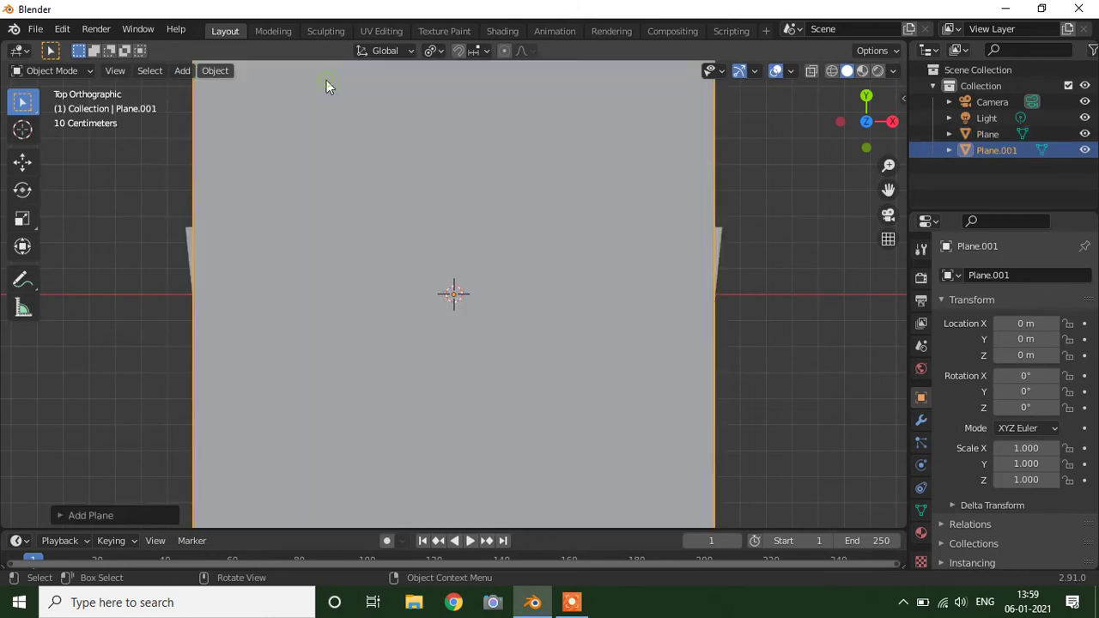
scroll(437, 257, "down", 1)
scroll(472, 326, "down", 3)
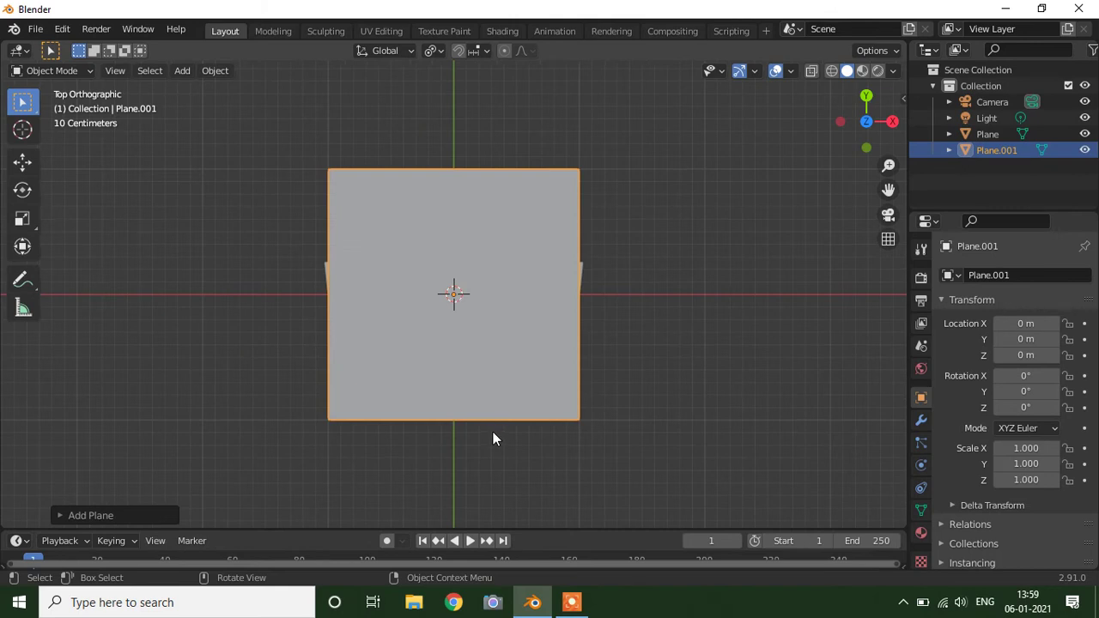
key("s")
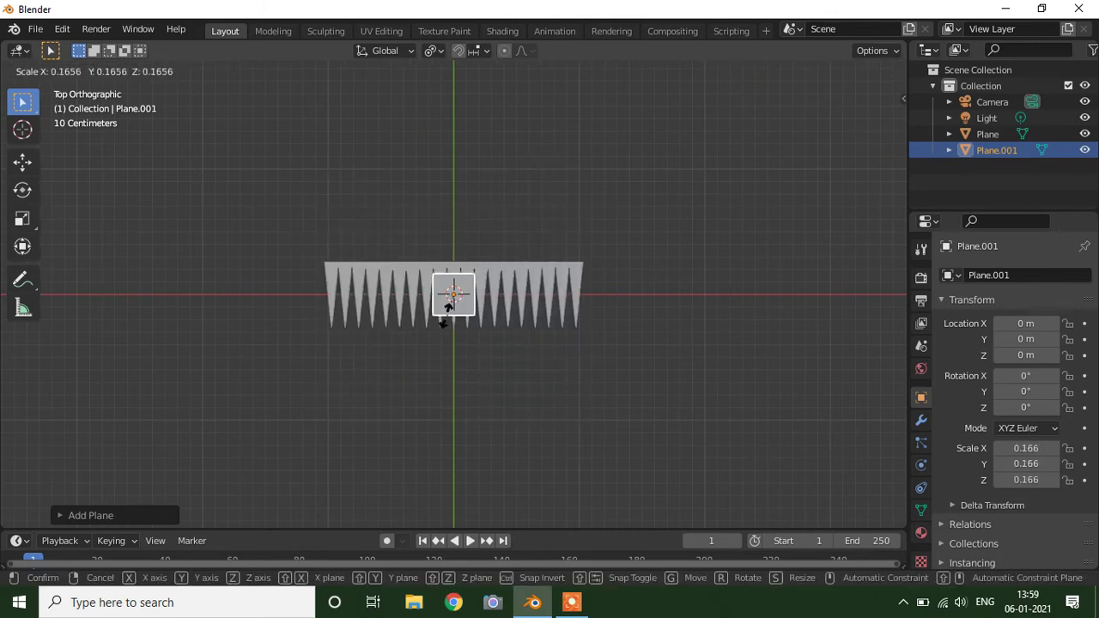
left_click(451, 318)
mouse_move(508, 332)
middle_mouse_down()
mouse_move(388, 344)
mouse_move(444, 253)
mouse_move(441, 322)
middle_mouse_up()
key("x")
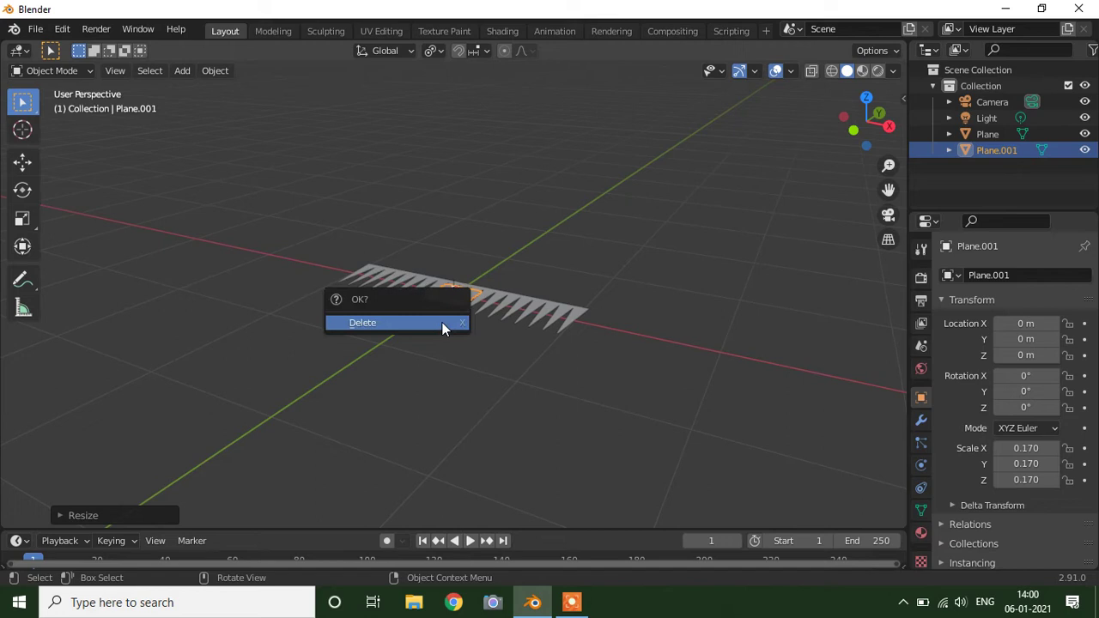
left_click(442, 324)
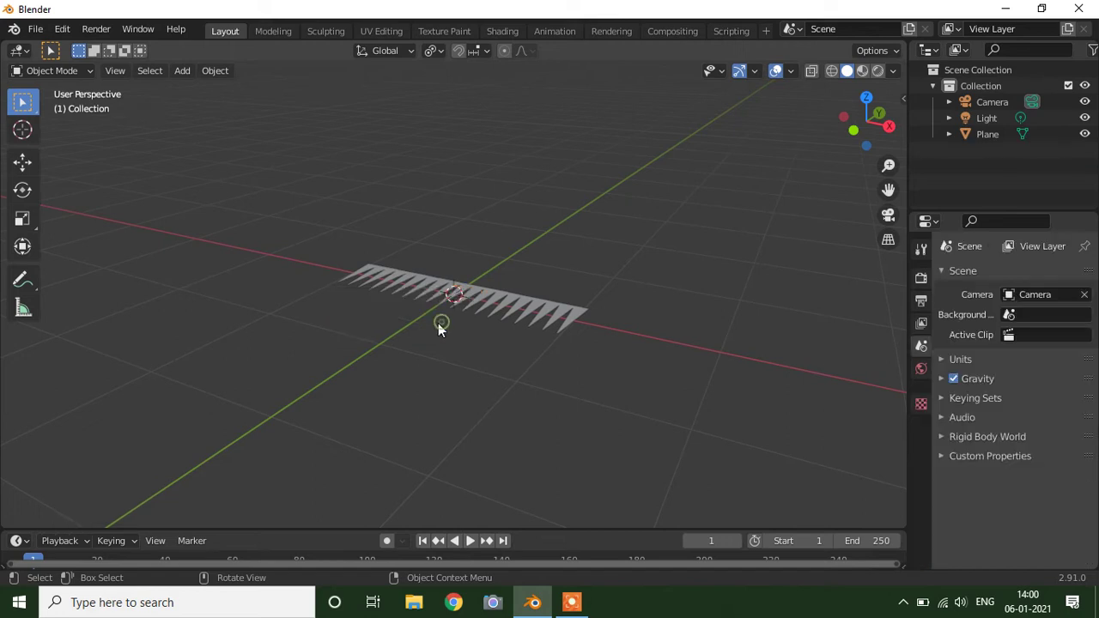
left_click(177, 71)
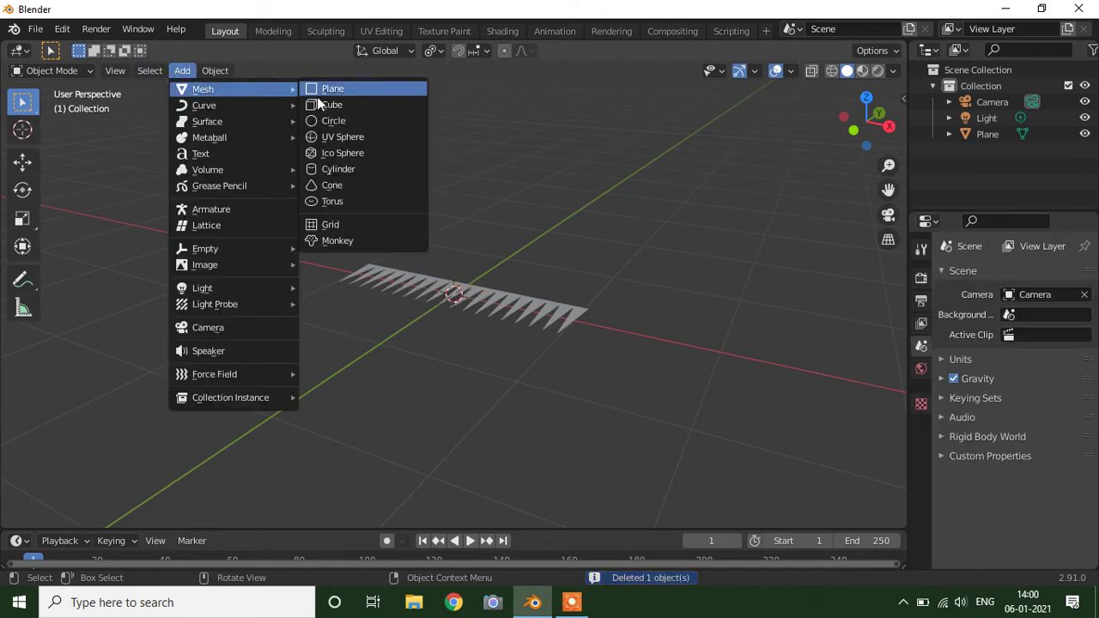
Add a cube and shrink it to a small block.
left_click(324, 106)
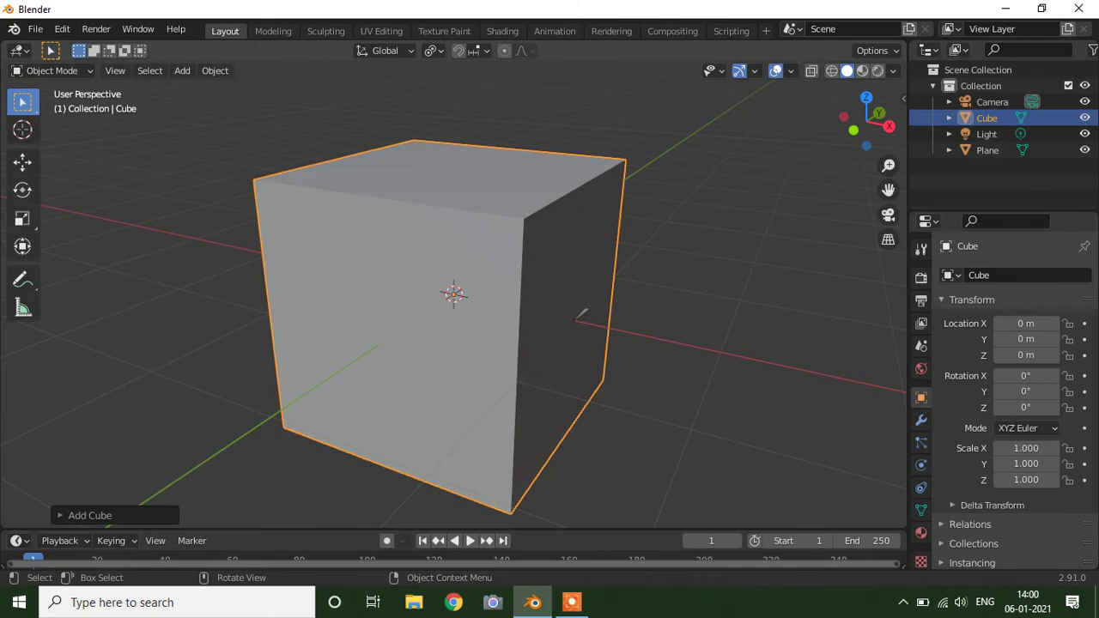
key("s")
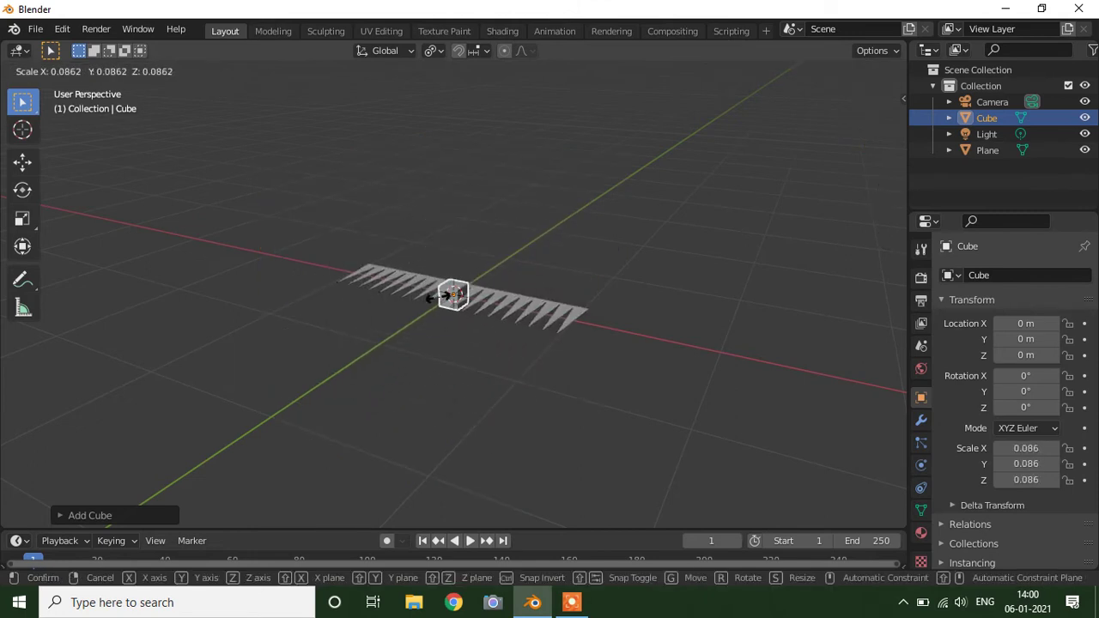
left_click(443, 333)
scroll(447, 340, "up", 1)
scroll(447, 340, "up", 3)
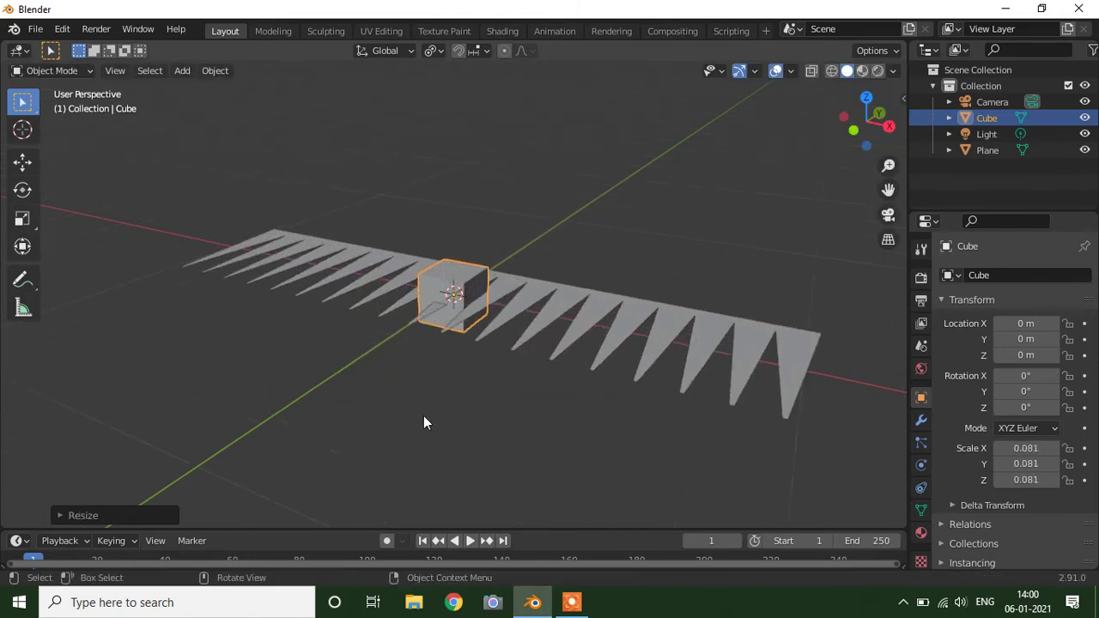
middle_click_drag(423, 415, 459, 367)
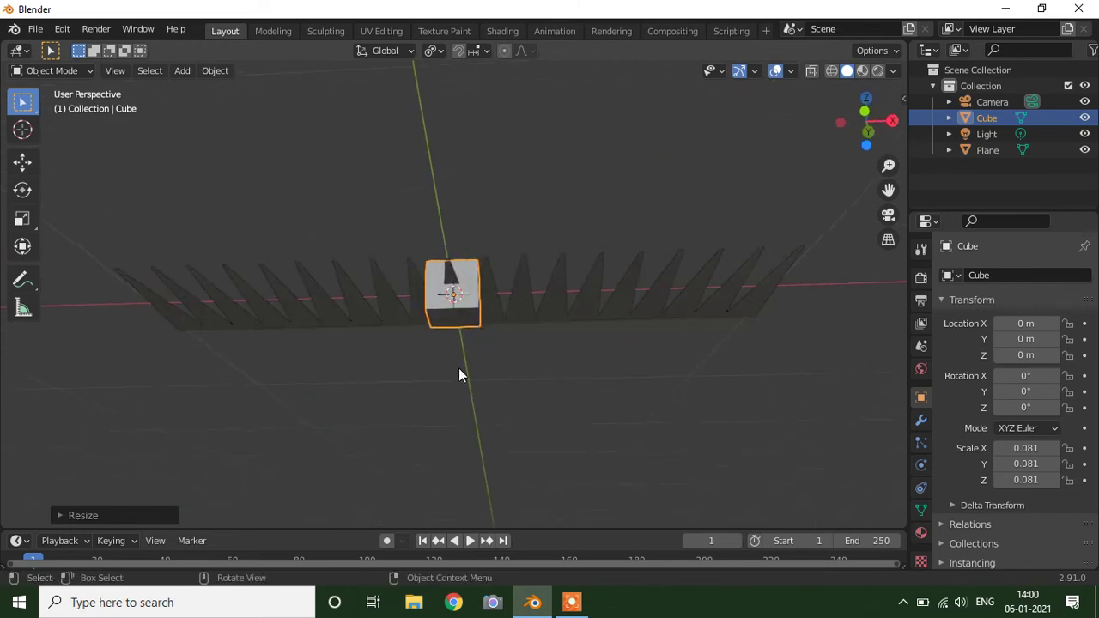
Flatten the cube along Z into a thin slab.
key("s")
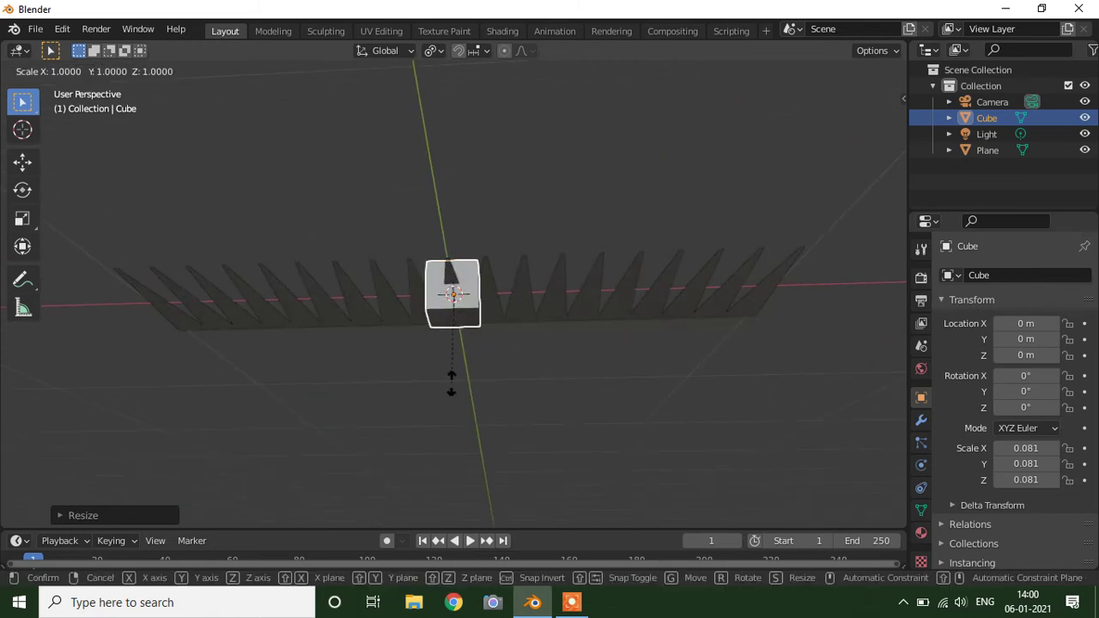
key("z")
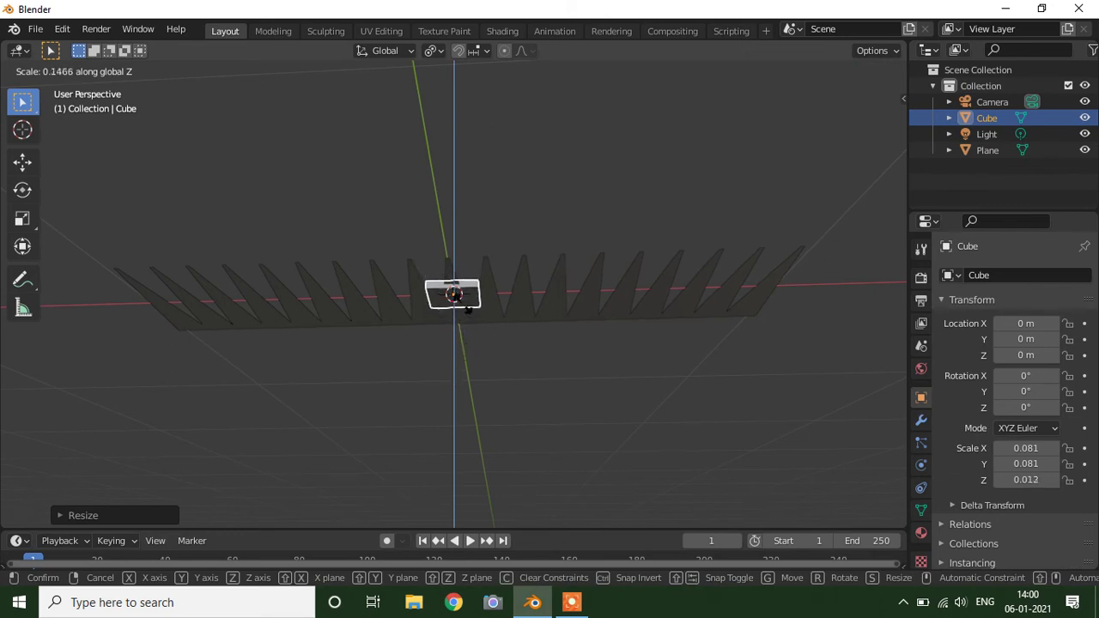
left_click(463, 309)
mouse_move(500, 329)
middle_mouse_down()
mouse_move(526, 438)
mouse_move(509, 458)
middle_mouse_up()
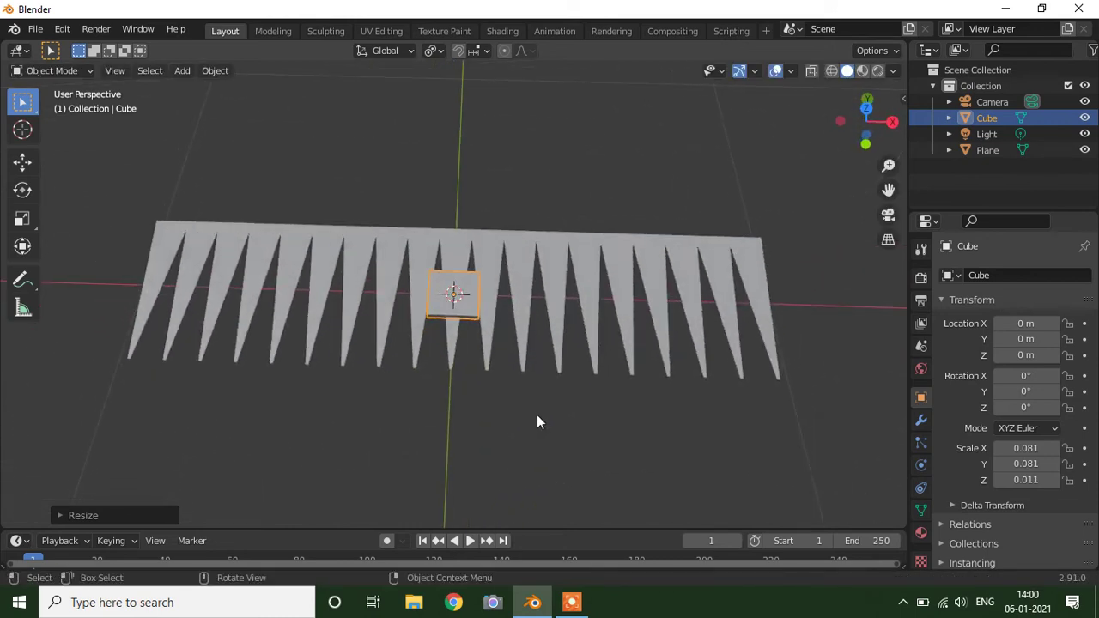
Stretch the cube along X to Scale X 1.055 so it spans the teeth.
key("s")
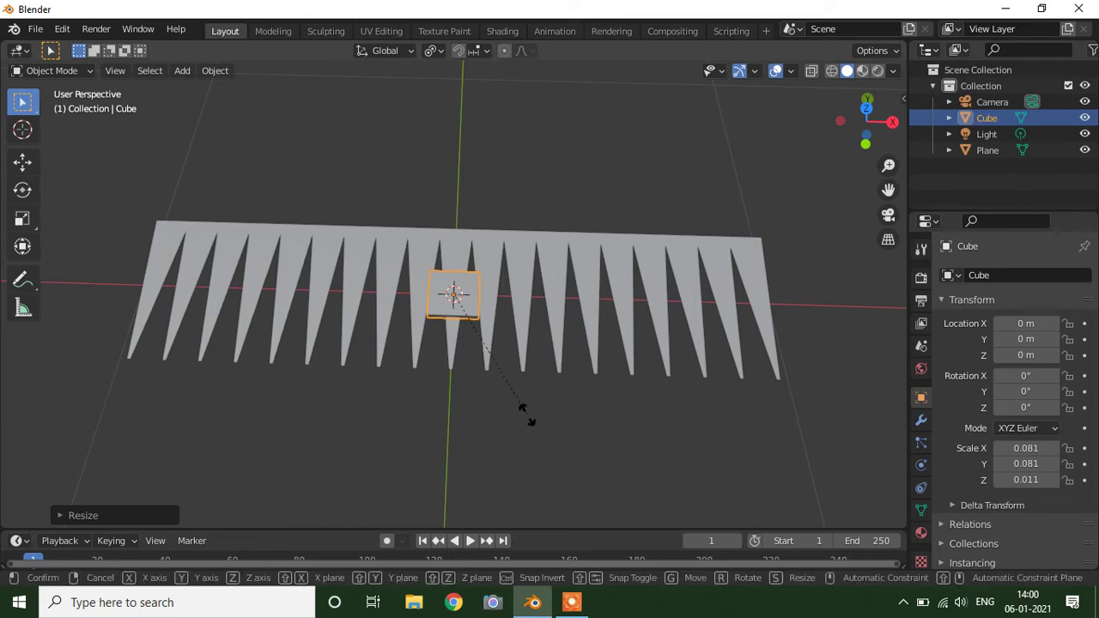
key("x")
left_click(800, 489)
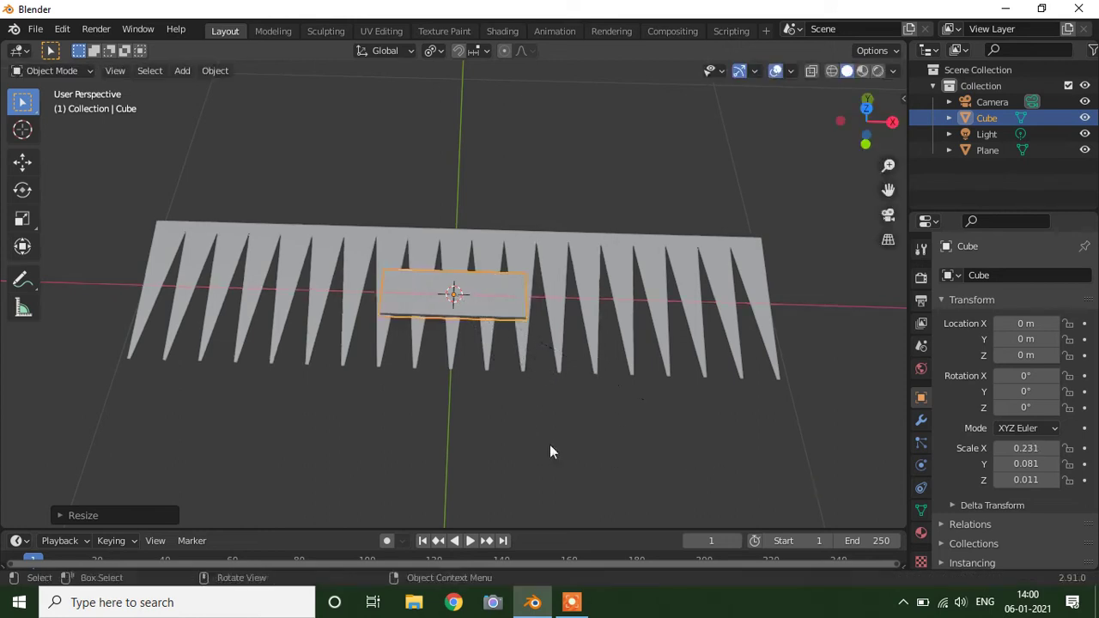
key("s")
key("x")
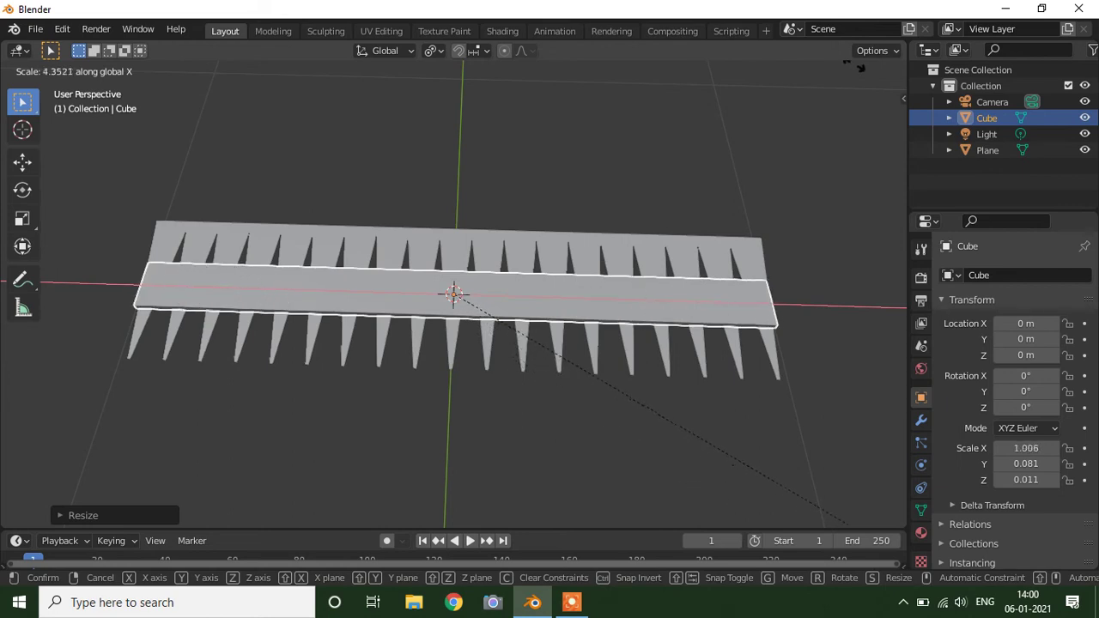
left_click(872, 72)
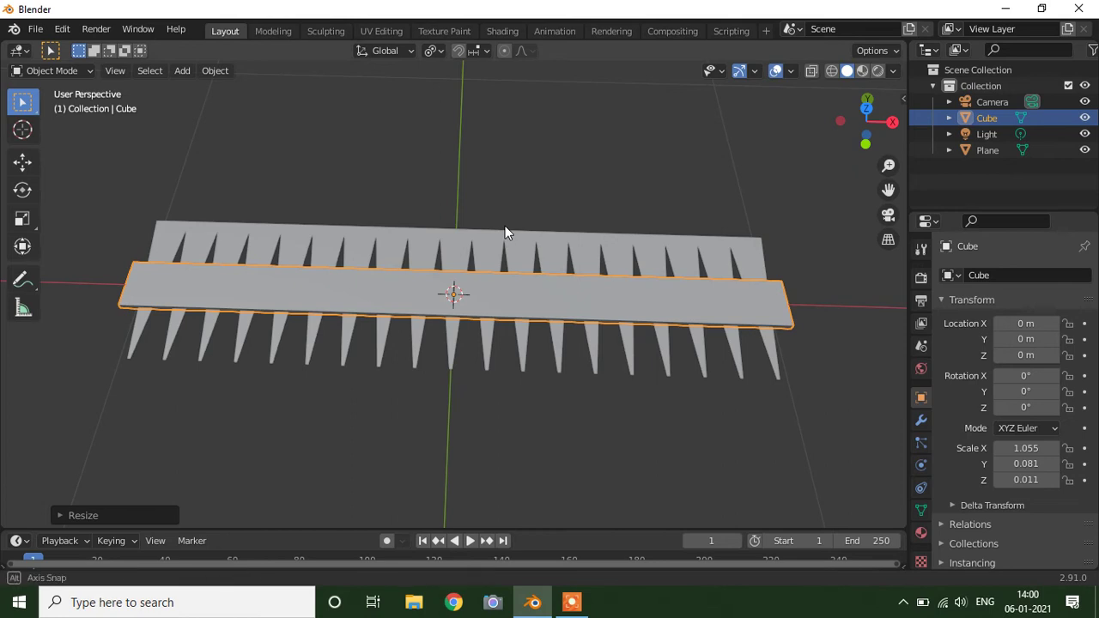
middle_click_drag(507, 229, 220, 251)
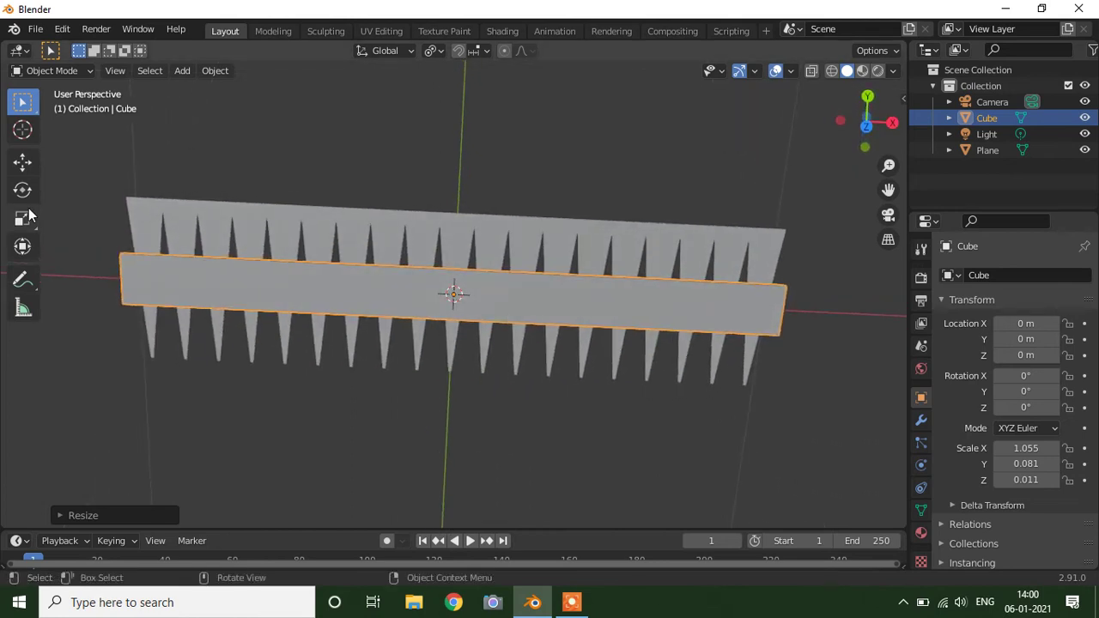
left_click(22, 162)
Move the bar along Y to 0.31793 m across the tops of the teeth.
left_click_drag(458, 220, 477, 122)
mouse_move(428, 327)
middle_mouse_down()
mouse_move(445, 280)
mouse_move(472, 279)
mouse_move(435, 81)
mouse_move(431, 277)
mouse_move(434, 214)
mouse_move(444, 237)
mouse_move(483, 248)
middle_mouse_up()
mouse_move(643, 362)
middle_mouse_down()
mouse_move(621, 374)
mouse_move(640, 315)
mouse_move(662, 394)
mouse_move(557, 387)
mouse_move(574, 387)
mouse_move(526, 421)
mouse_move(527, 377)
mouse_move(537, 362)
mouse_move(543, 370)
middle_mouse_up()
scroll(635, 318, "down", 1)
scroll(628, 325, "down", 2)
scroll(626, 327, "down", 2)
Check the bar in front, side and top orthographic views, then edit its mesh.
key("KP_5")
key("KP_1")
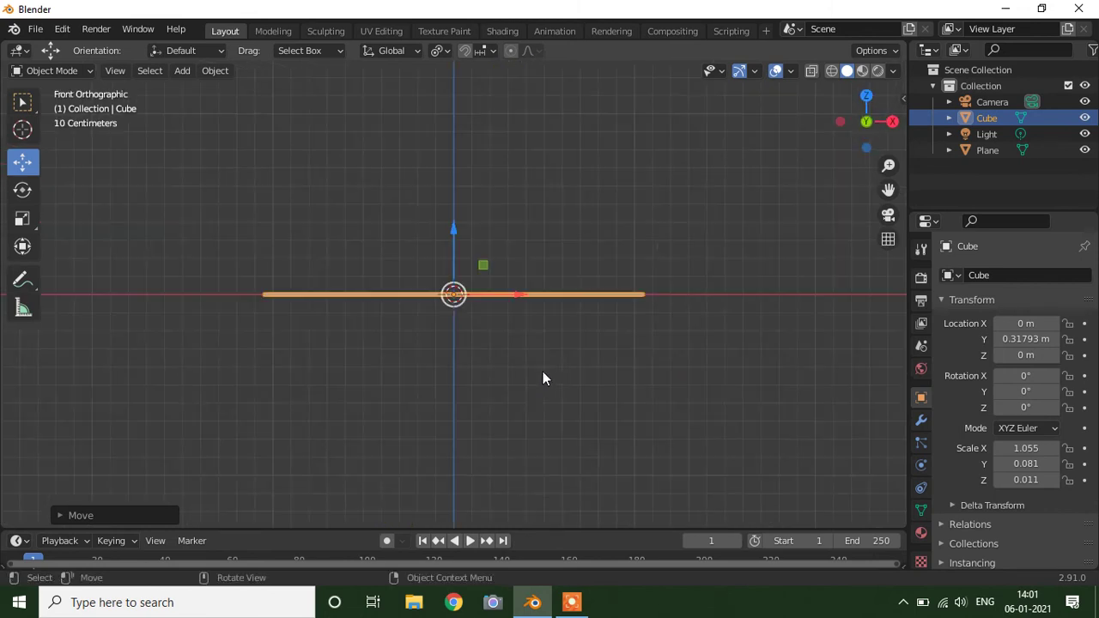
key("KP_3")
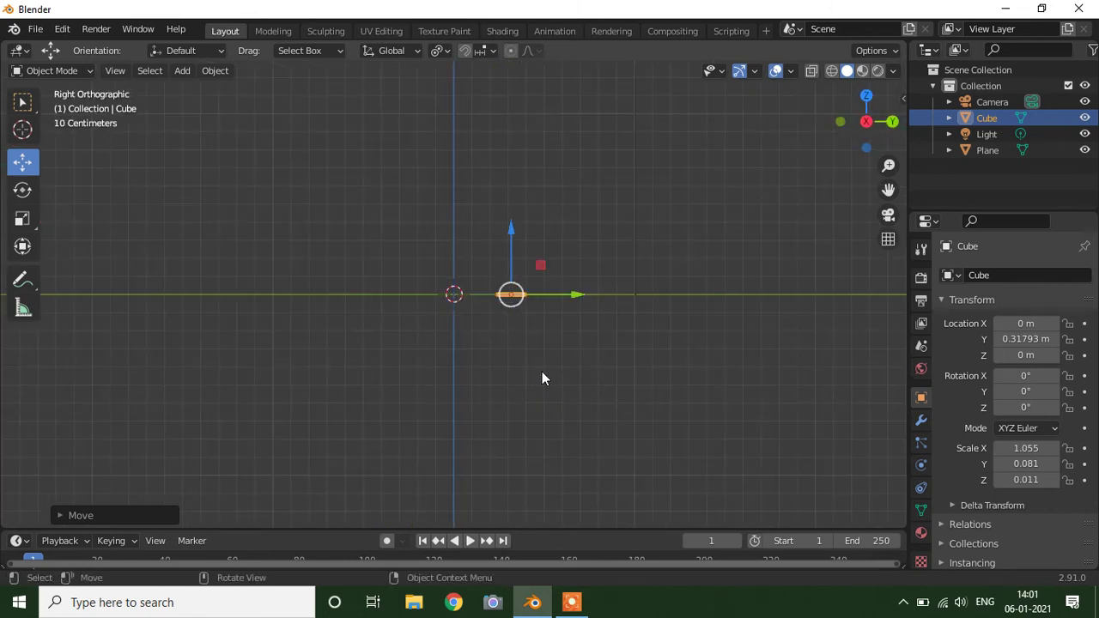
key("KP_7")
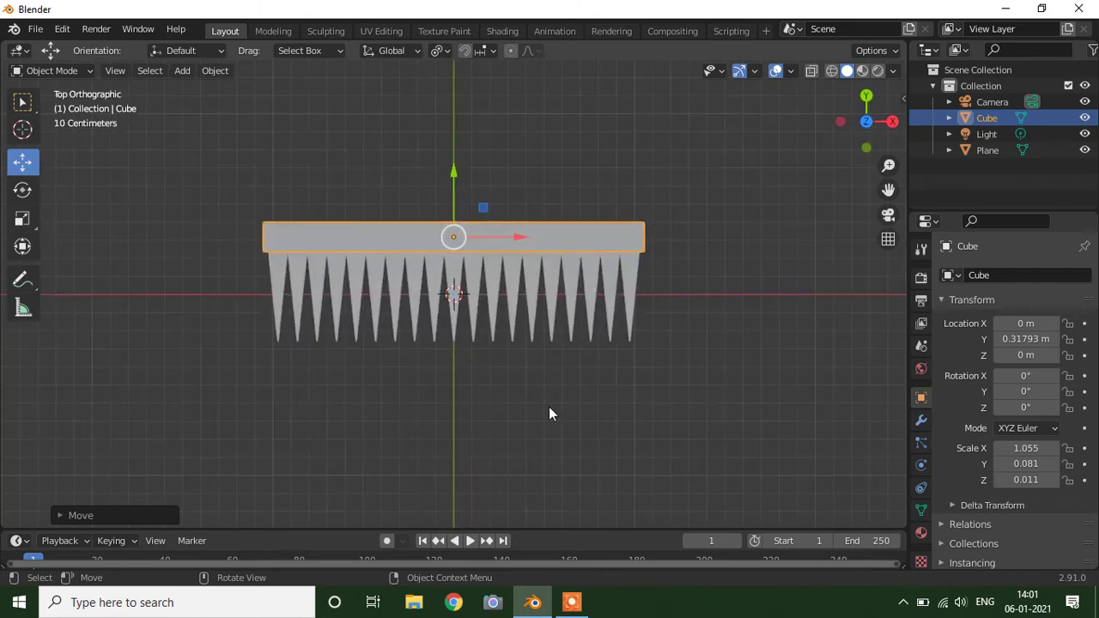
left_click(509, 411)
left_click(324, 239)
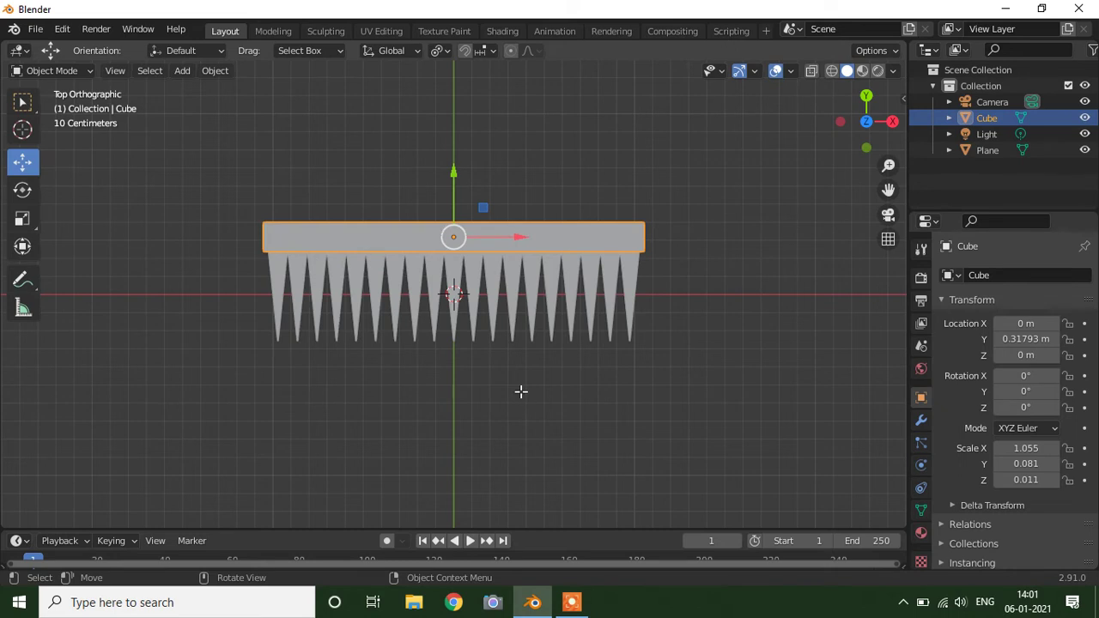
key("Tab")
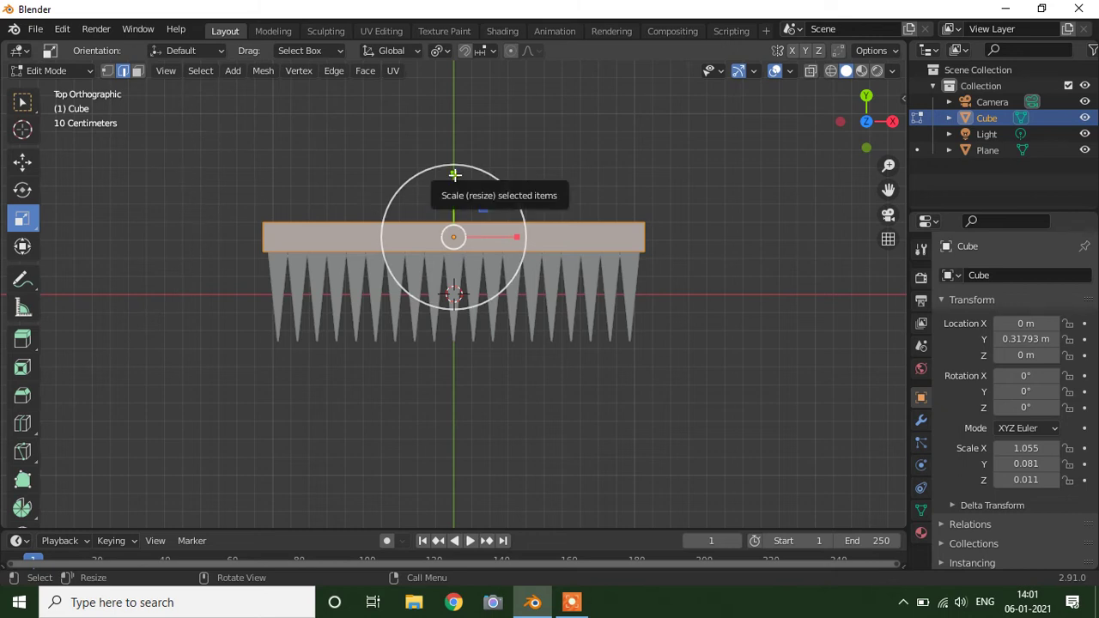
Scale the bar's mesh up about 1.5 times and widen it along X to the outer teeth.
left_click_drag(455, 175, 456, 153)
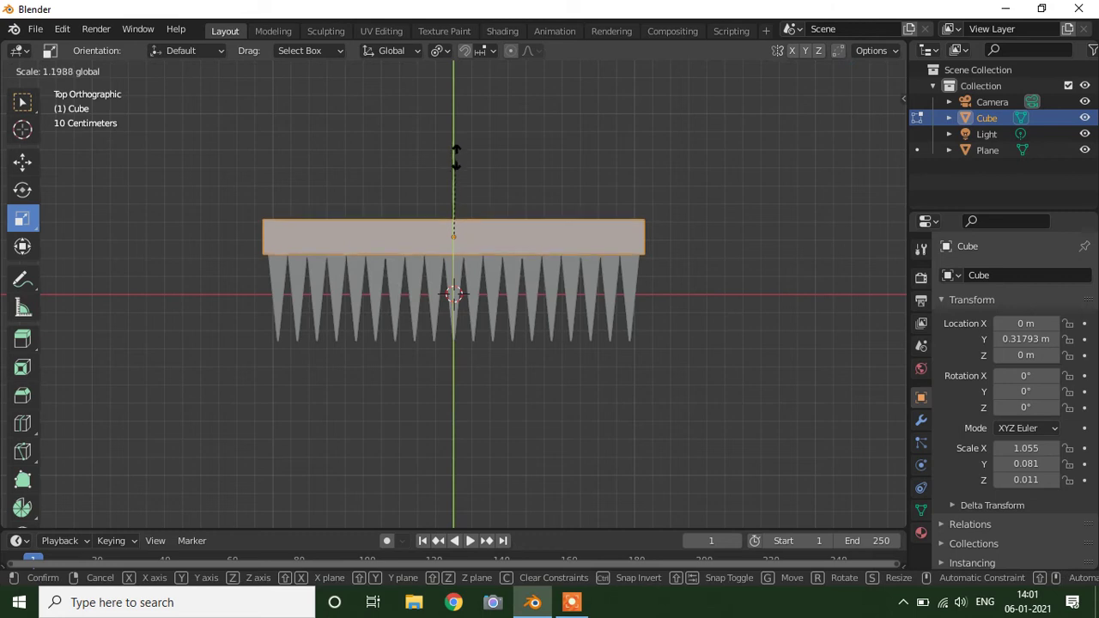
left_click_drag(456, 153, 458, 139)
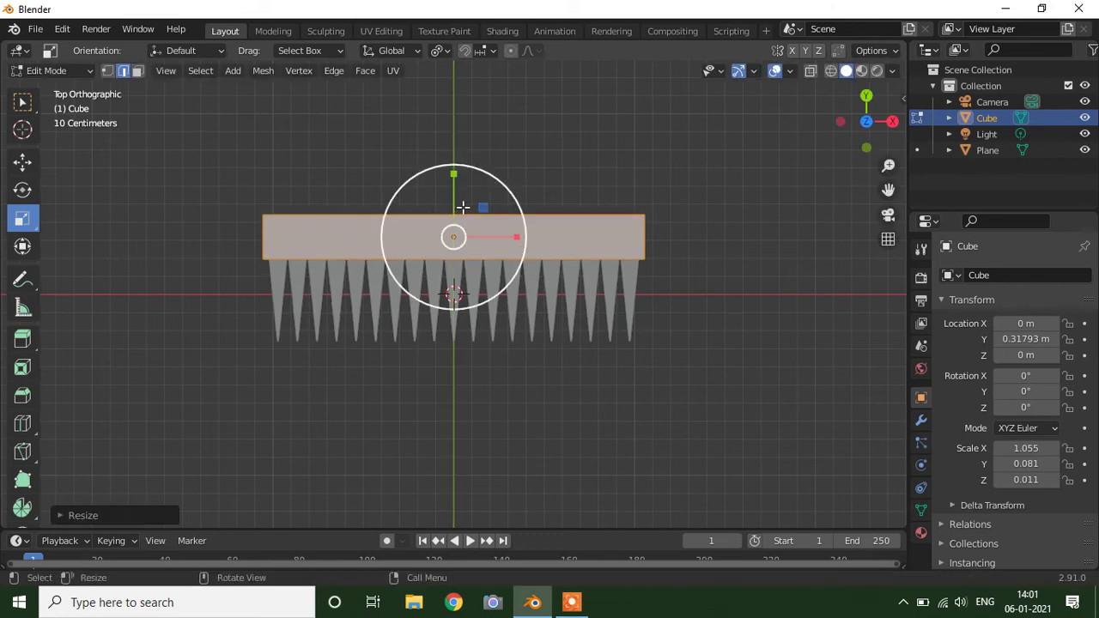
mouse_move(516, 236)
left_mouse_down()
mouse_move(543, 242)
mouse_move(454, 252)
mouse_move(518, 257)
left_mouse_up()
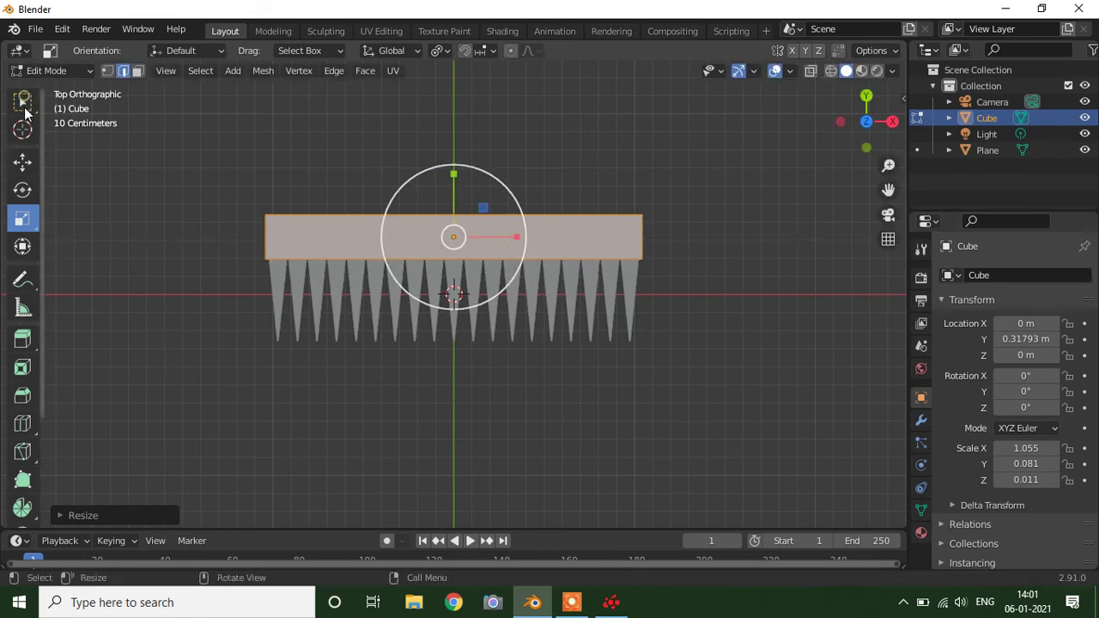
left_click(23, 102)
mouse_move(149, 290)
middle_mouse_down()
mouse_move(198, 269)
mouse_move(223, 214)
mouse_move(157, 370)
mouse_move(192, 305)
middle_mouse_up()
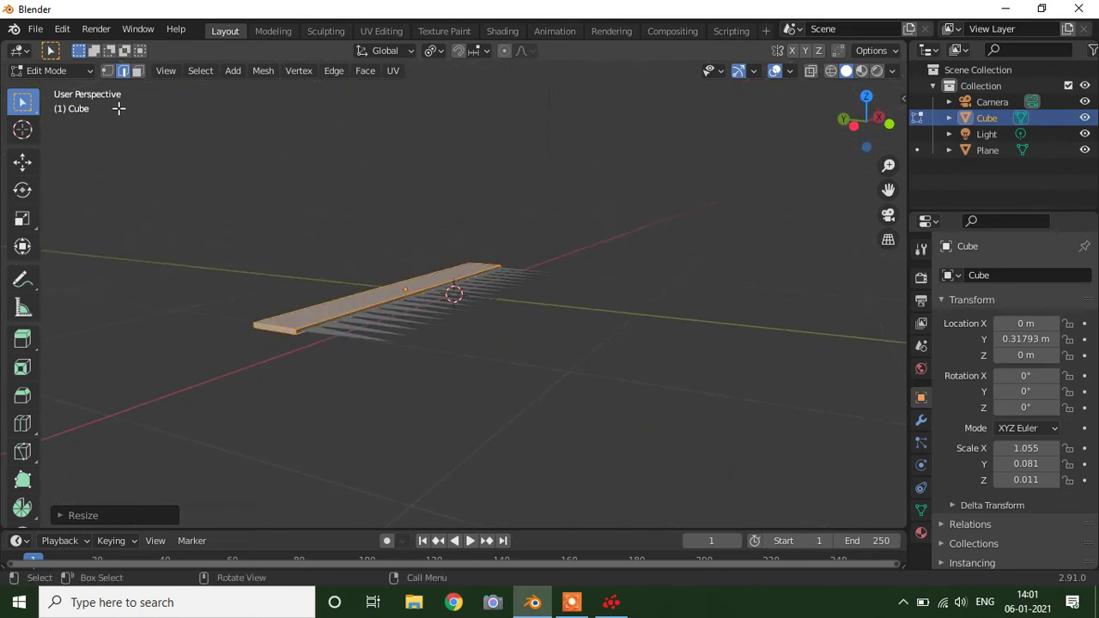
In face select, extrude the bar's left end face a short distance outward along X.
left_click(140, 76)
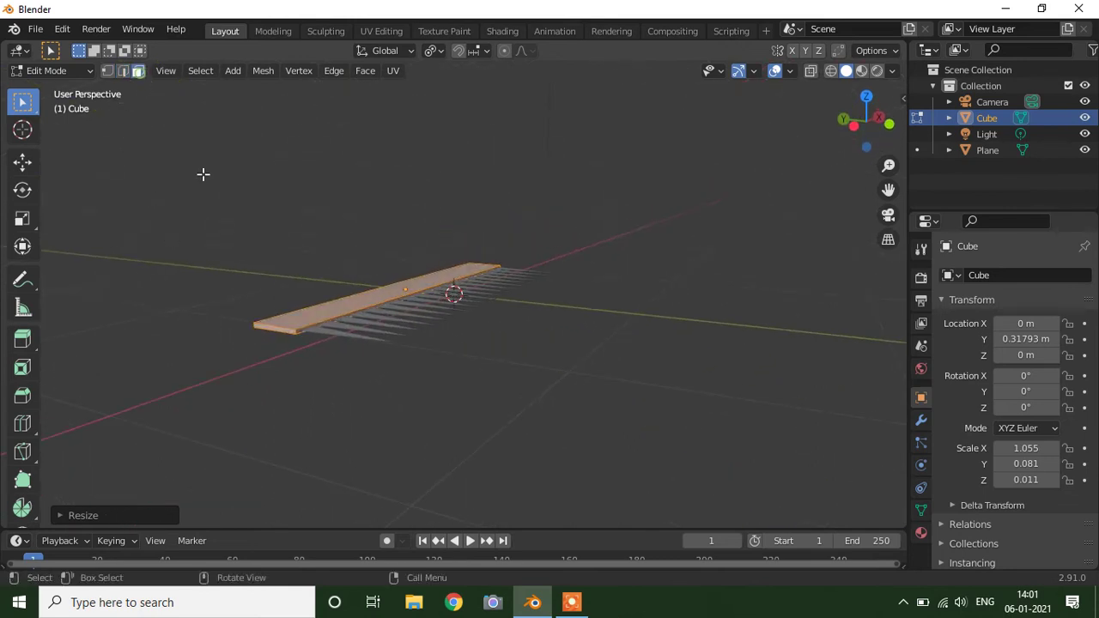
left_click(273, 331)
mouse_move(459, 385)
middle_mouse_down()
mouse_move(380, 420)
mouse_move(379, 435)
middle_mouse_up()
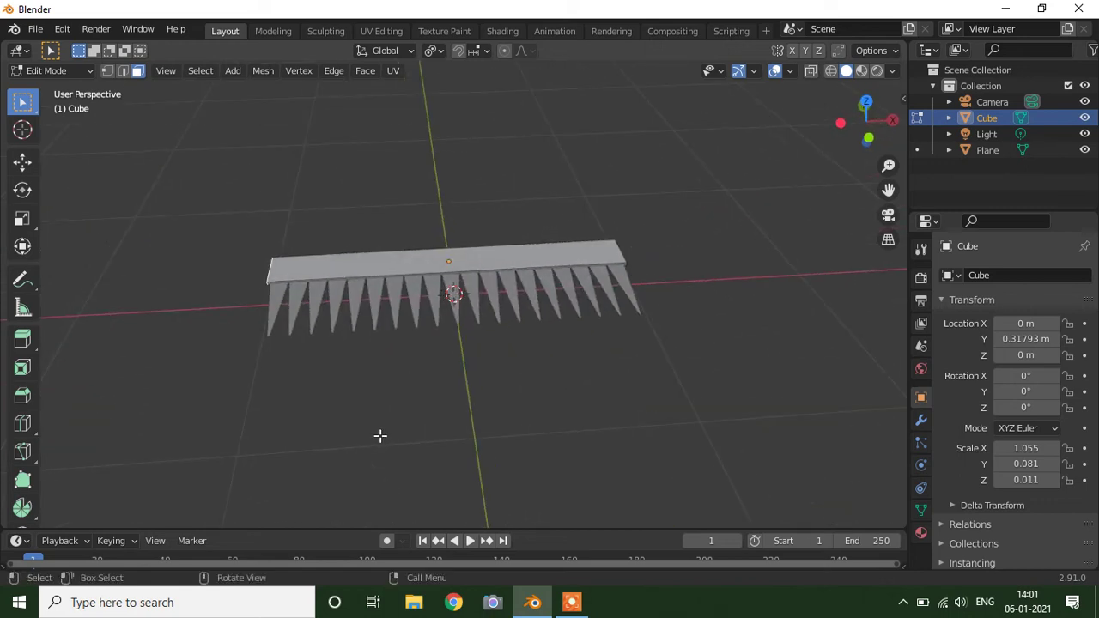
key("e")
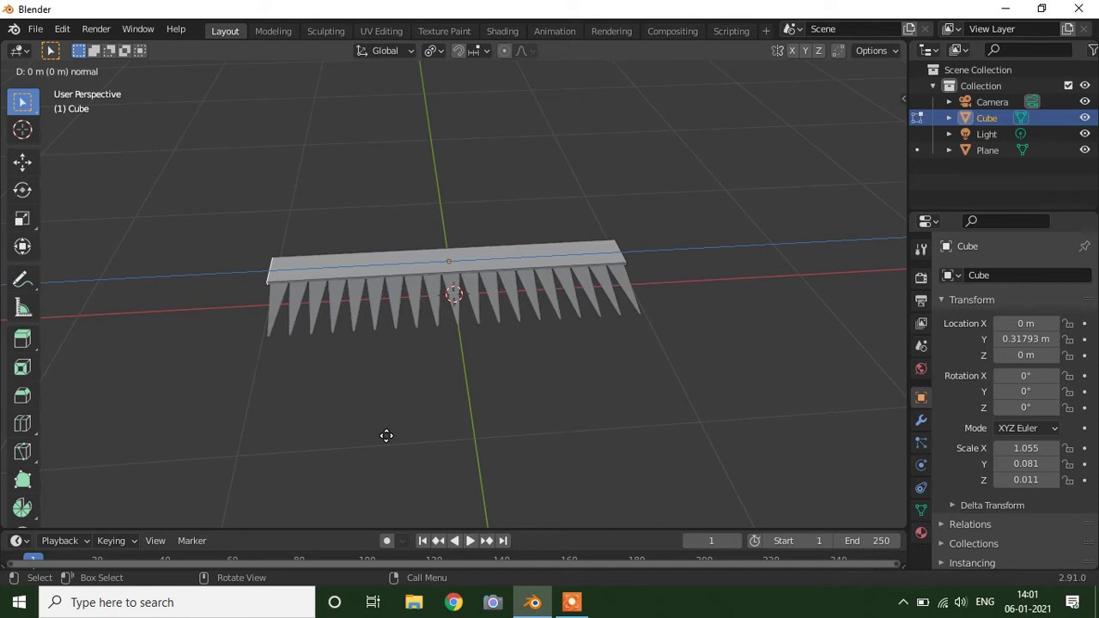
key("x")
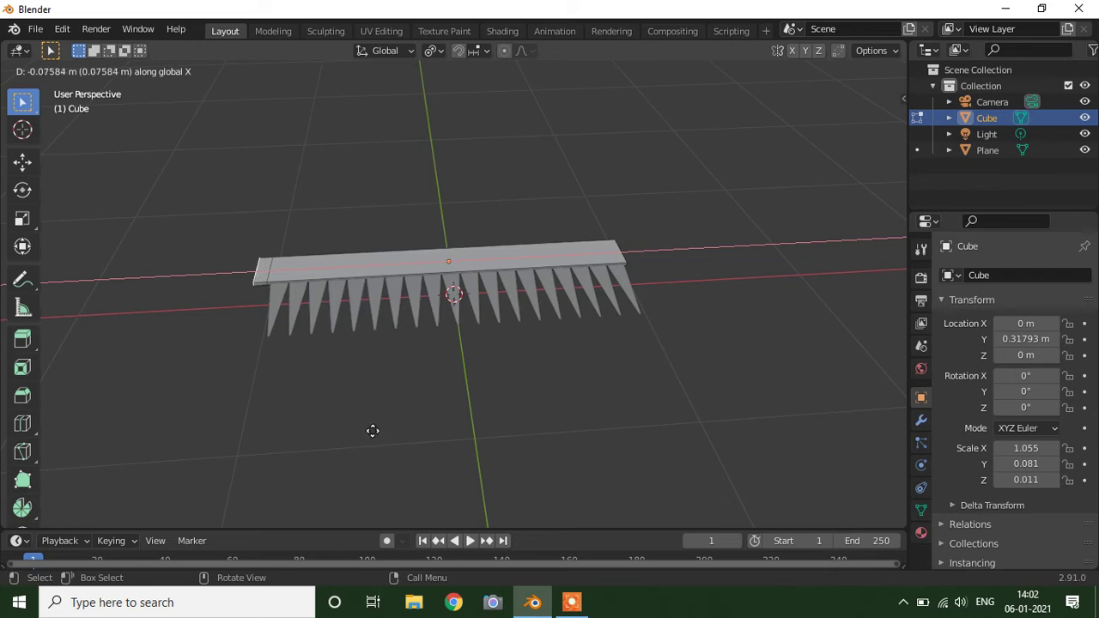
left_click(373, 430)
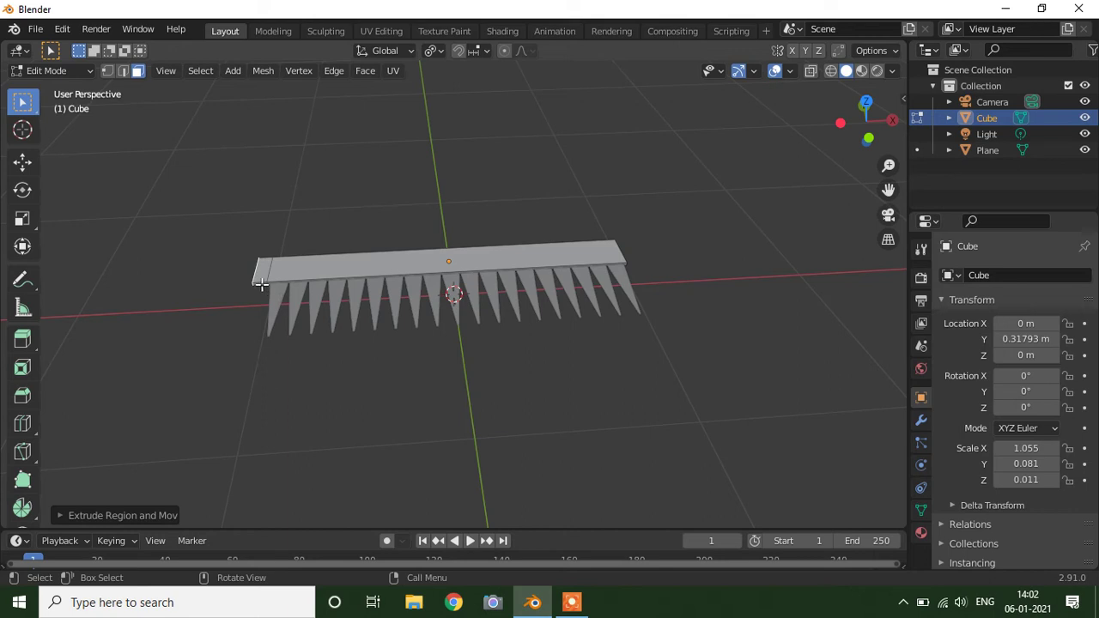
Extrude the new end face along Z into a strip, then pull its end further along Y in top view.
left_click(256, 289)
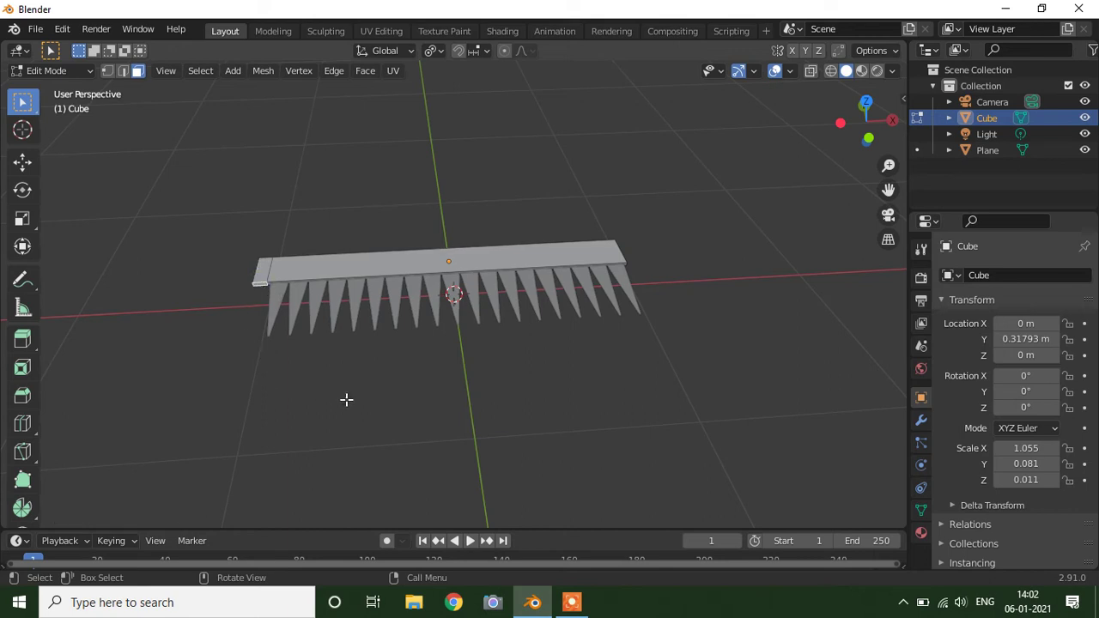
key("e")
key("z")
key("z")
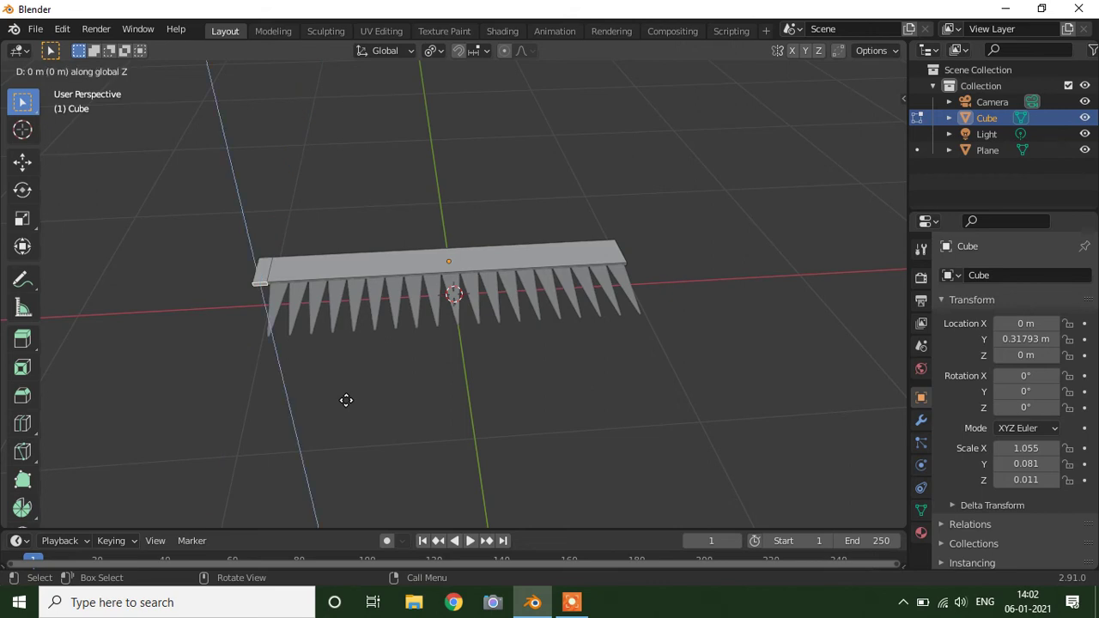
key("z")
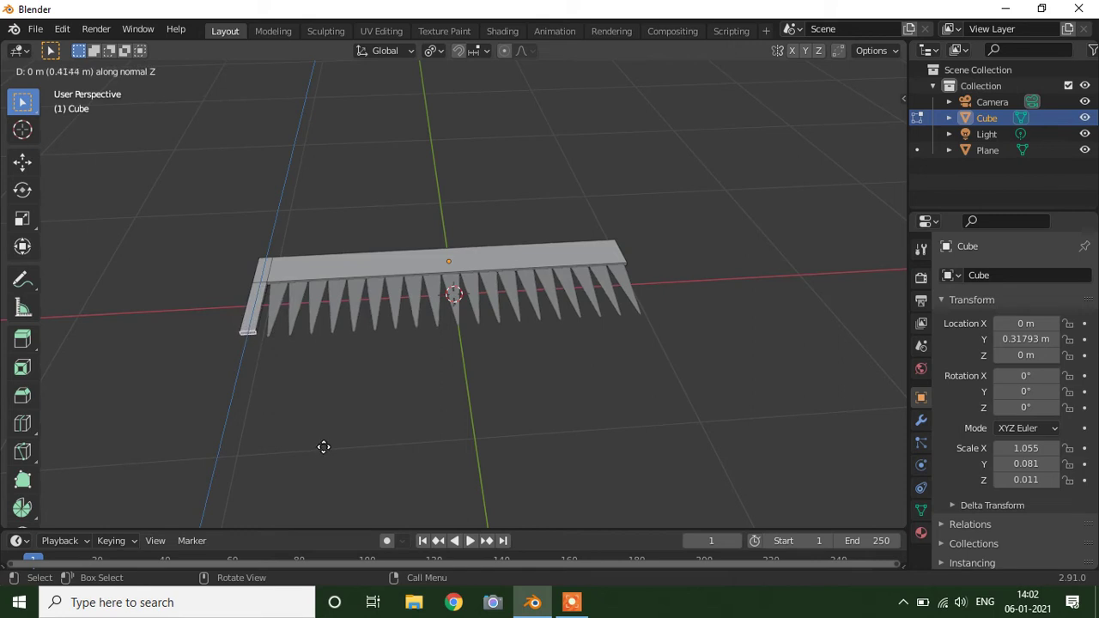
left_click(321, 445)
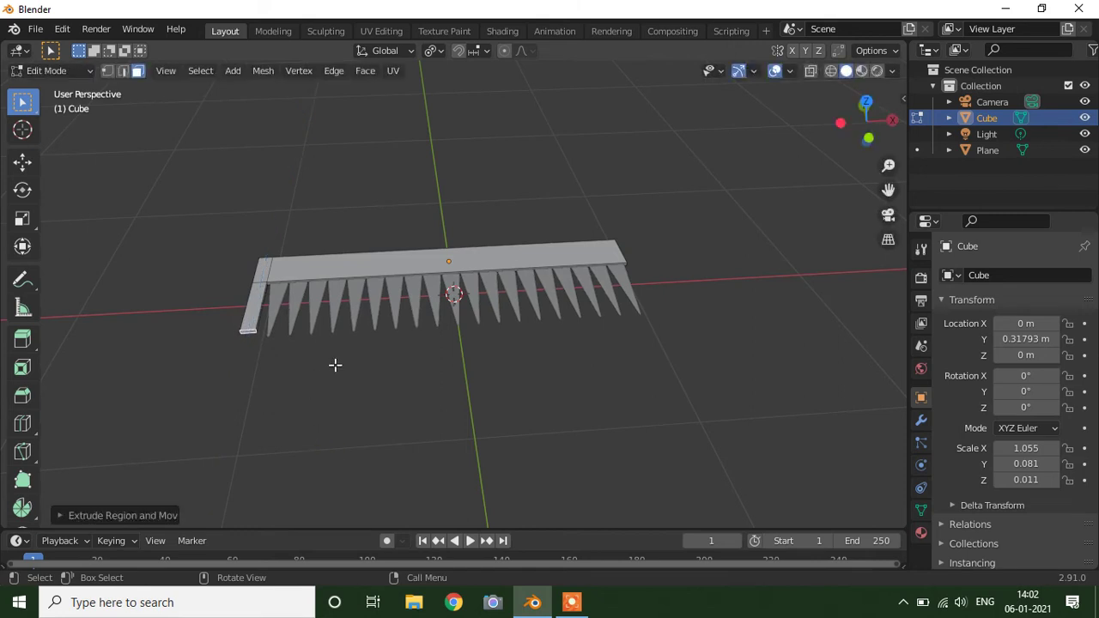
middle_click_drag(335, 365, 345, 463)
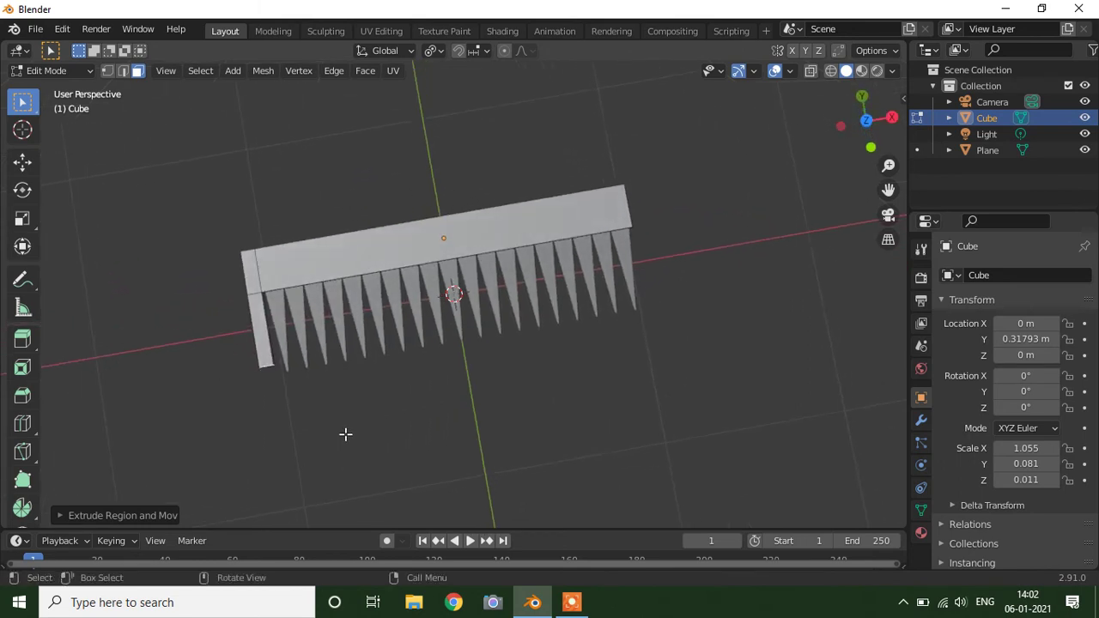
left_click(22, 162)
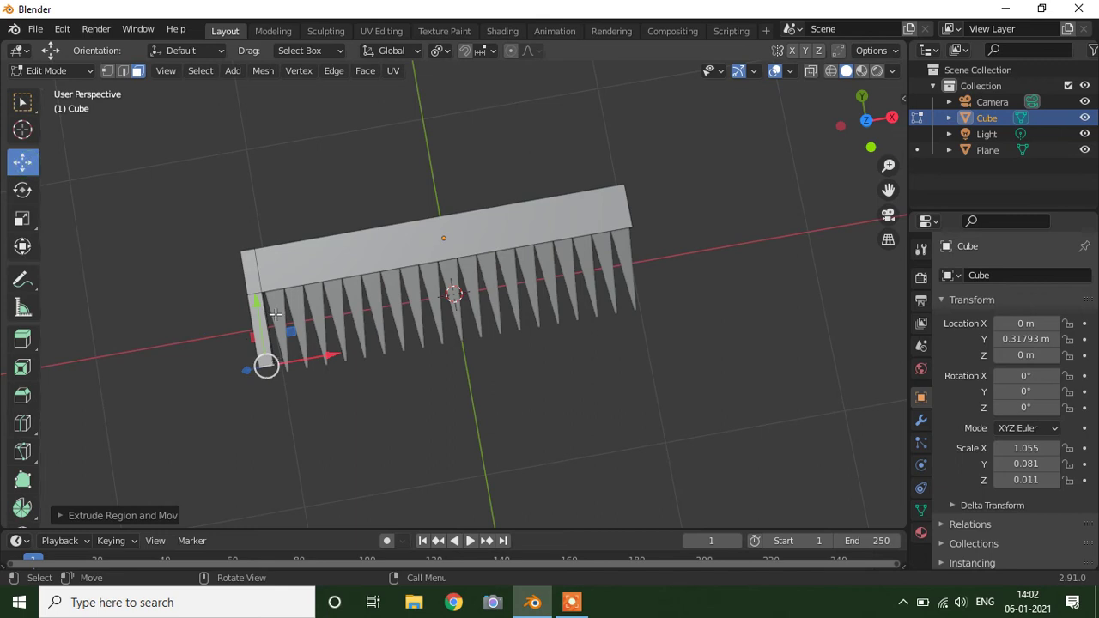
key("KP_7")
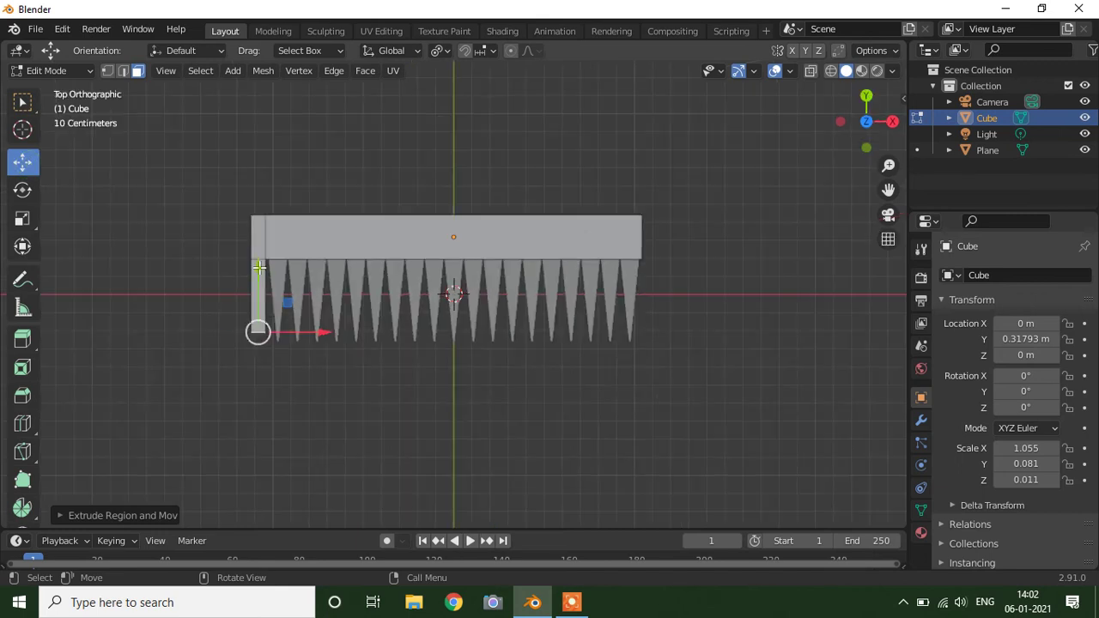
left_click_drag(258, 268, 259, 280)
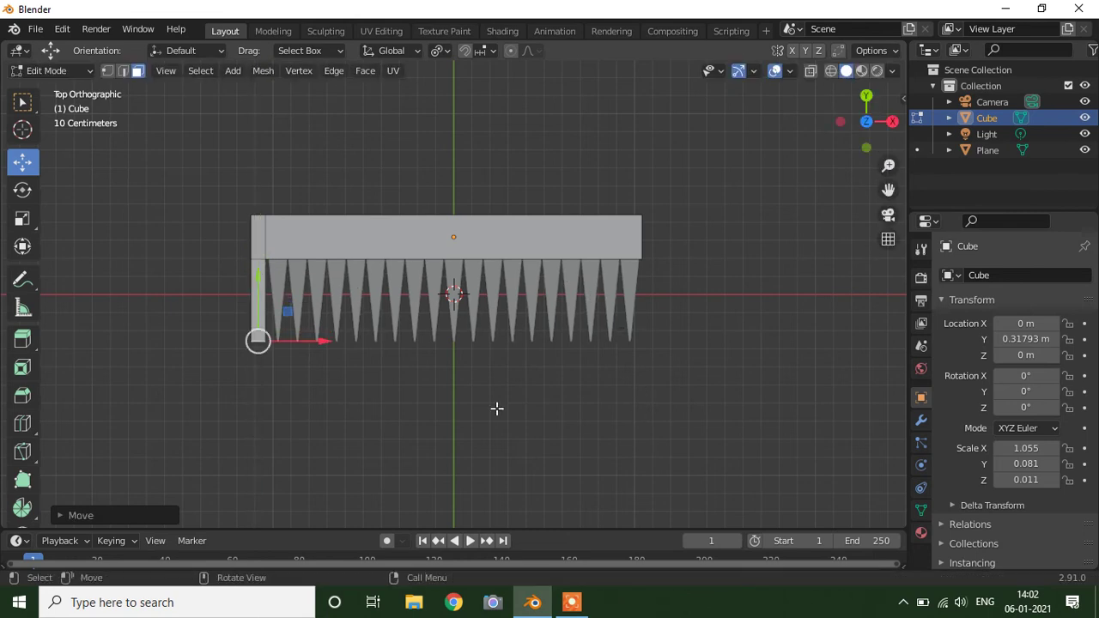
middle_click_drag(690, 376, 546, 257)
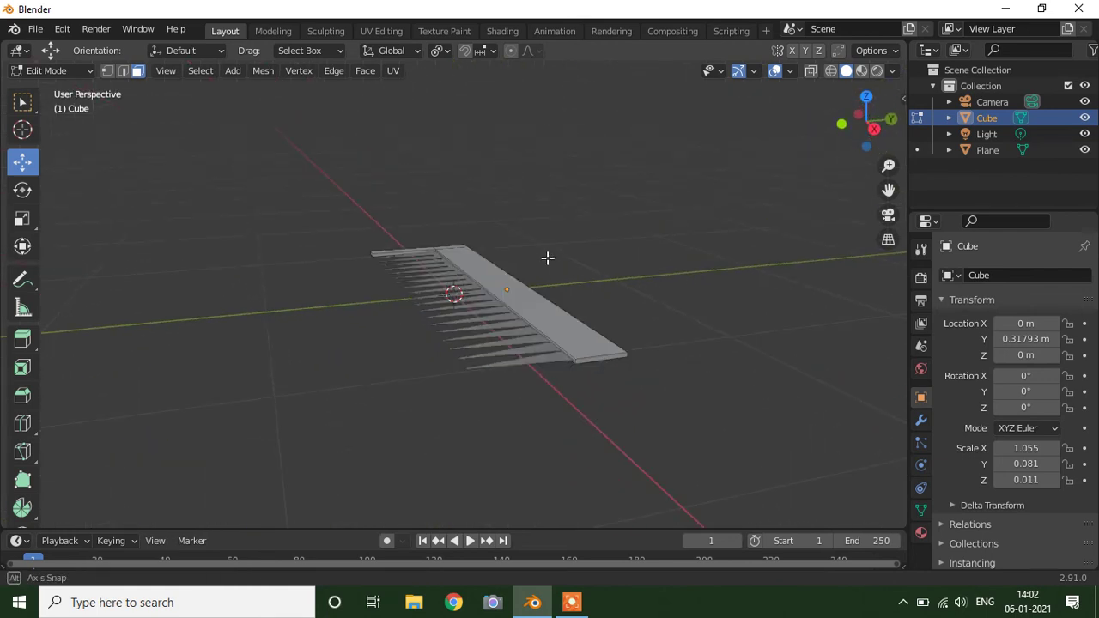
In top view, extrude the bar's right end face, then pull it back left to shorten the section.
left_click(592, 361)
middle_click_drag(501, 404, 678, 418)
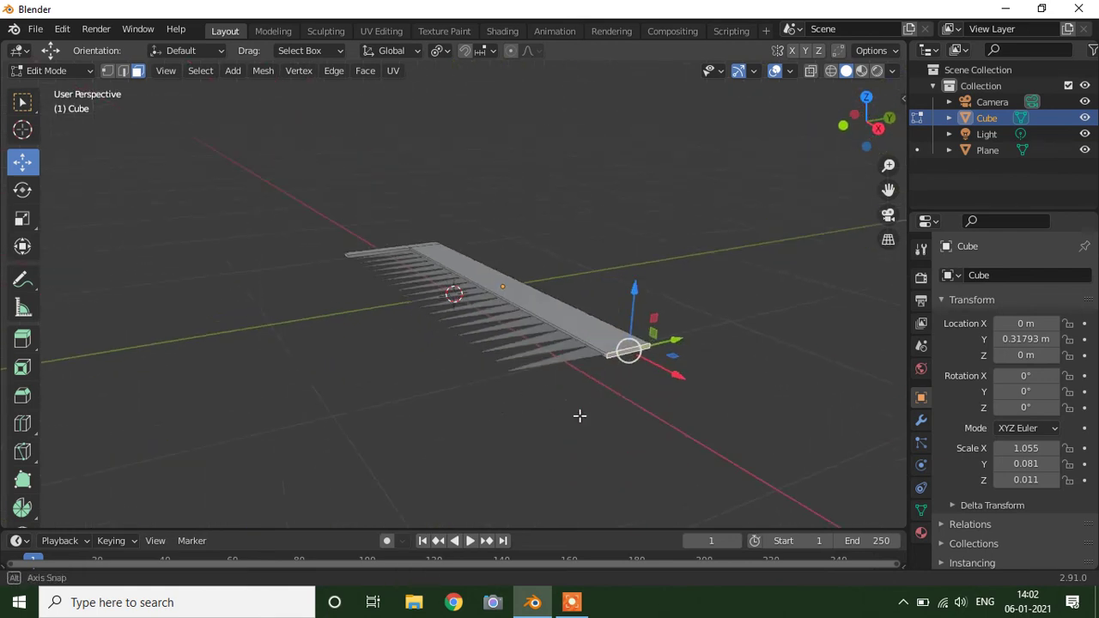
key("KP_7")
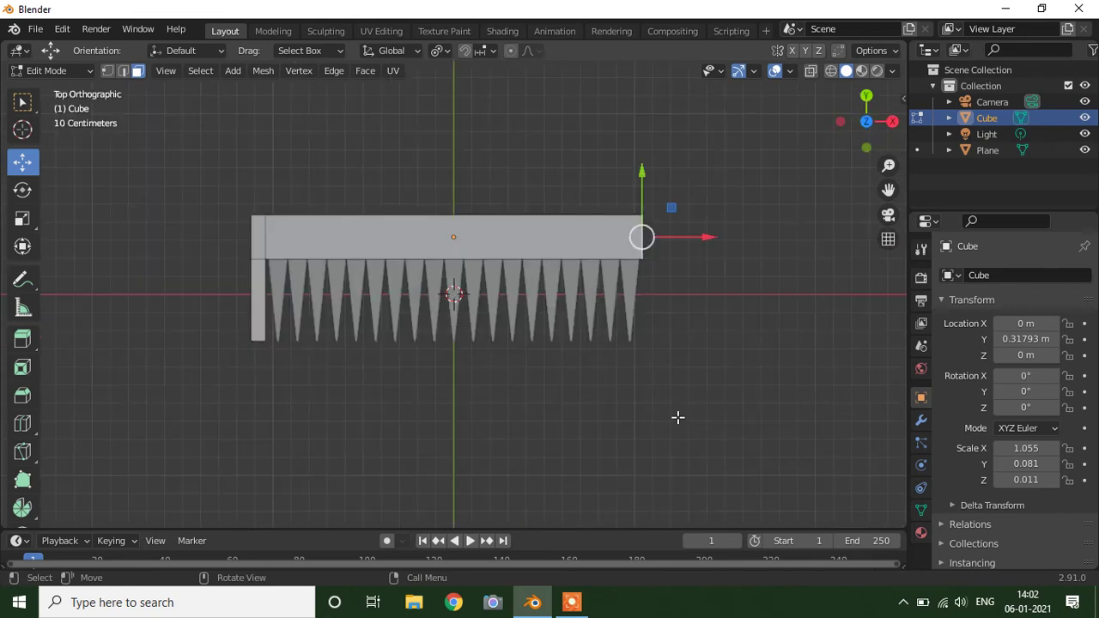
key("e")
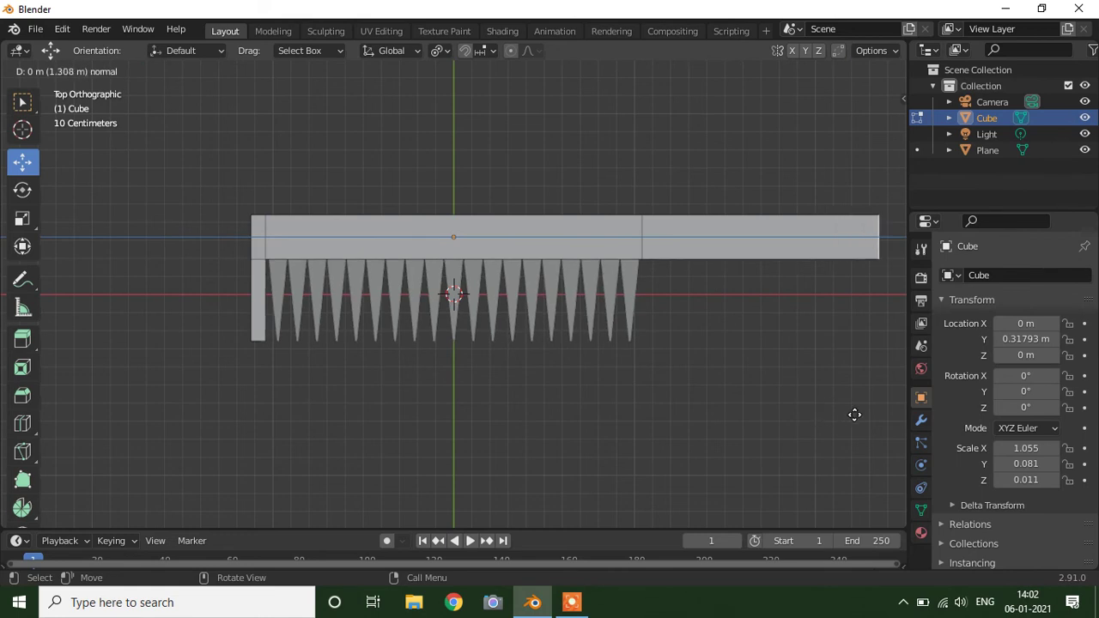
left_click(854, 414)
middle_click_drag(696, 393, 544, 388, "shift")
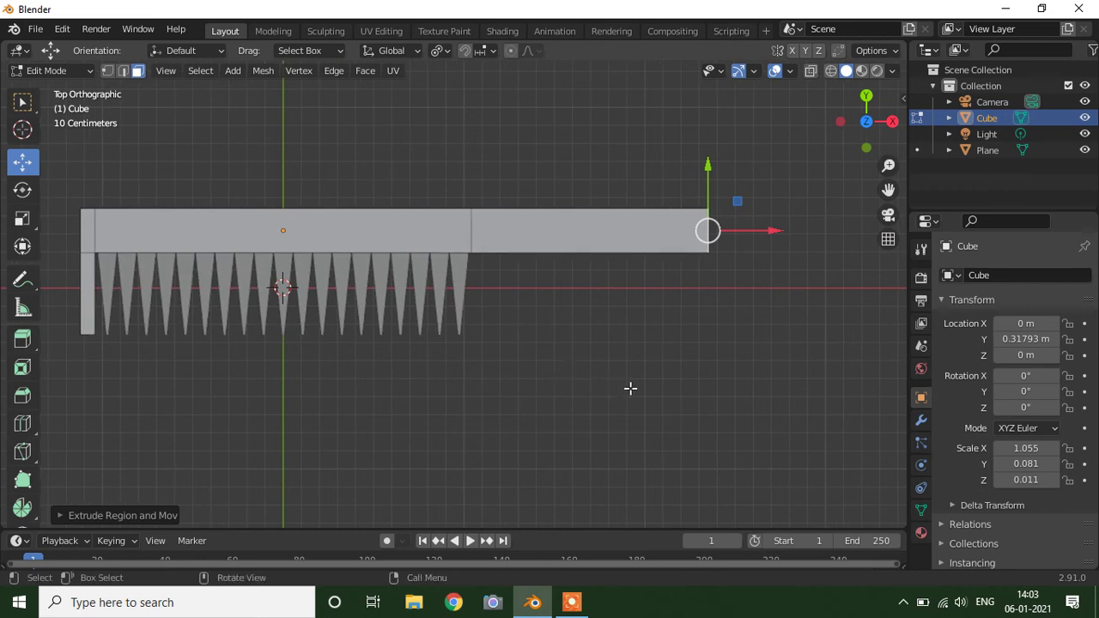
mouse_move(775, 230)
left_mouse_down()
mouse_move(625, 245)
mouse_move(543, 268)
left_mouse_up()
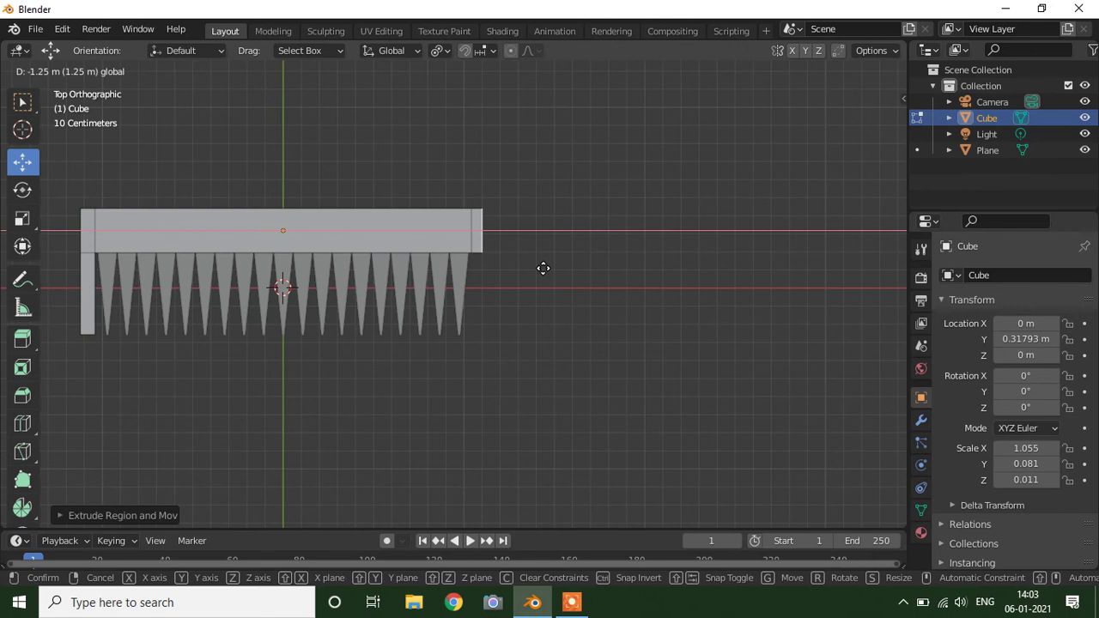
left_click_drag(545, 268, 547, 268)
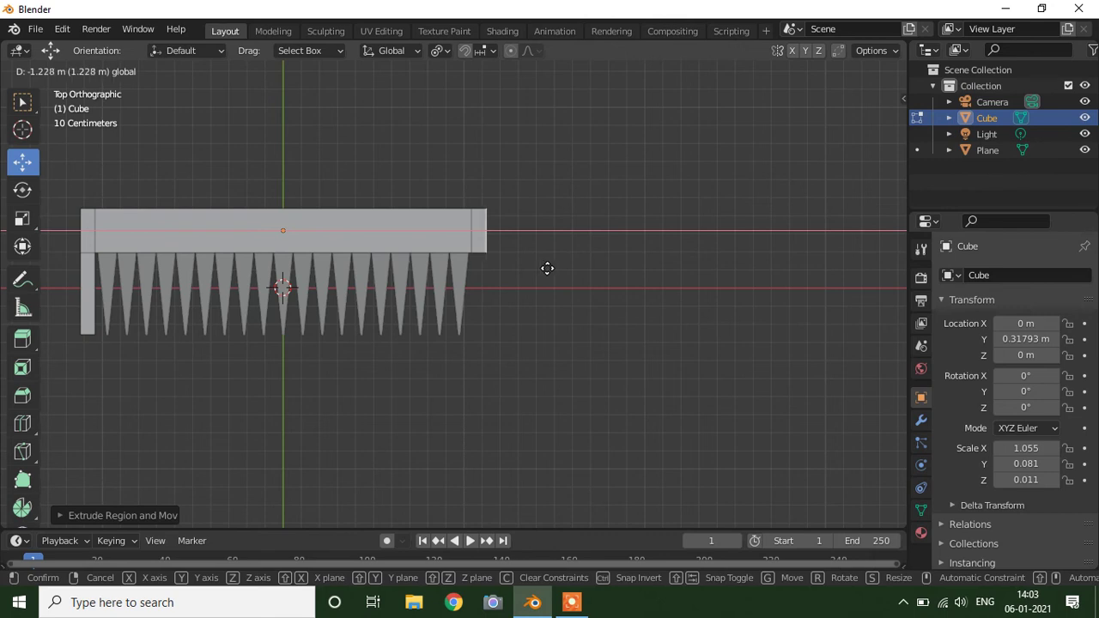
left_click(547, 268)
Extrude a trial section and try scaling its end along Y, then cancel and undo it.
key("e")
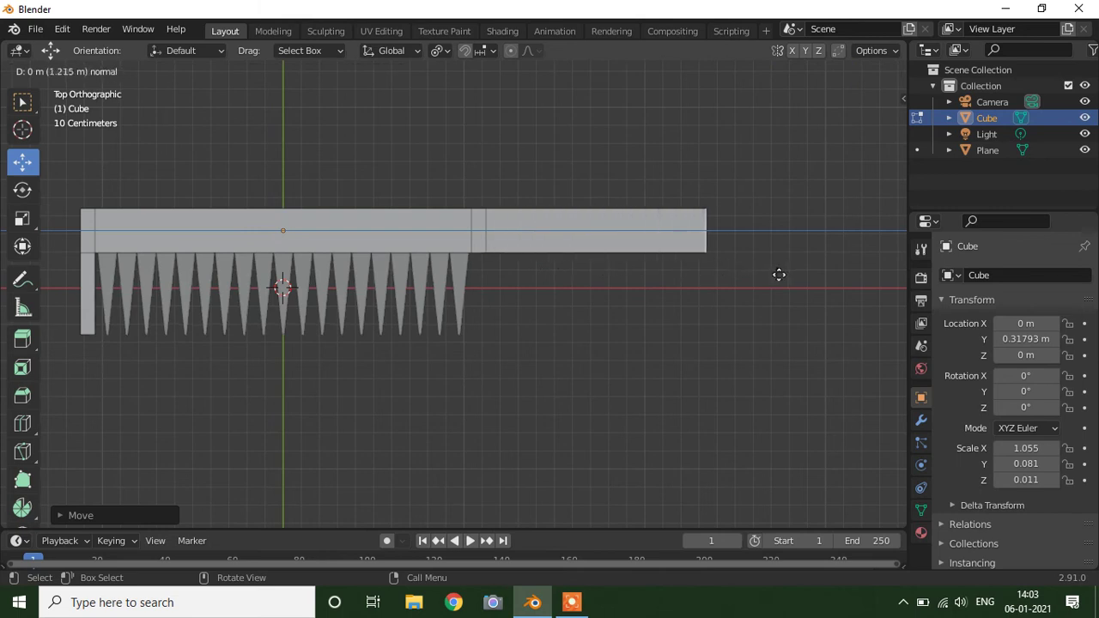
left_click(822, 275)
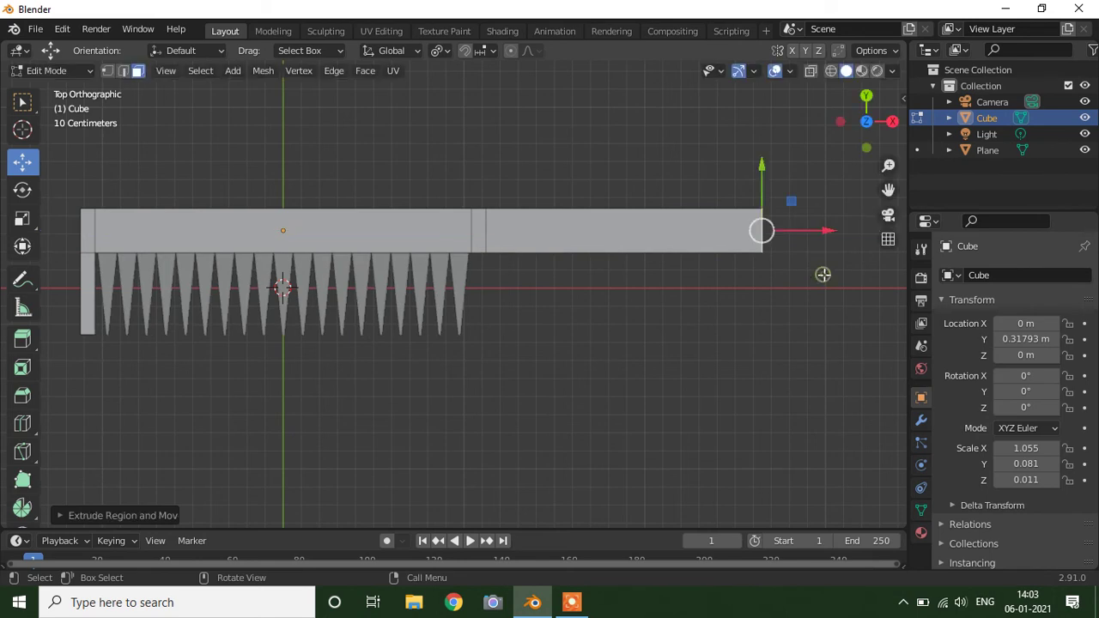
key("s")
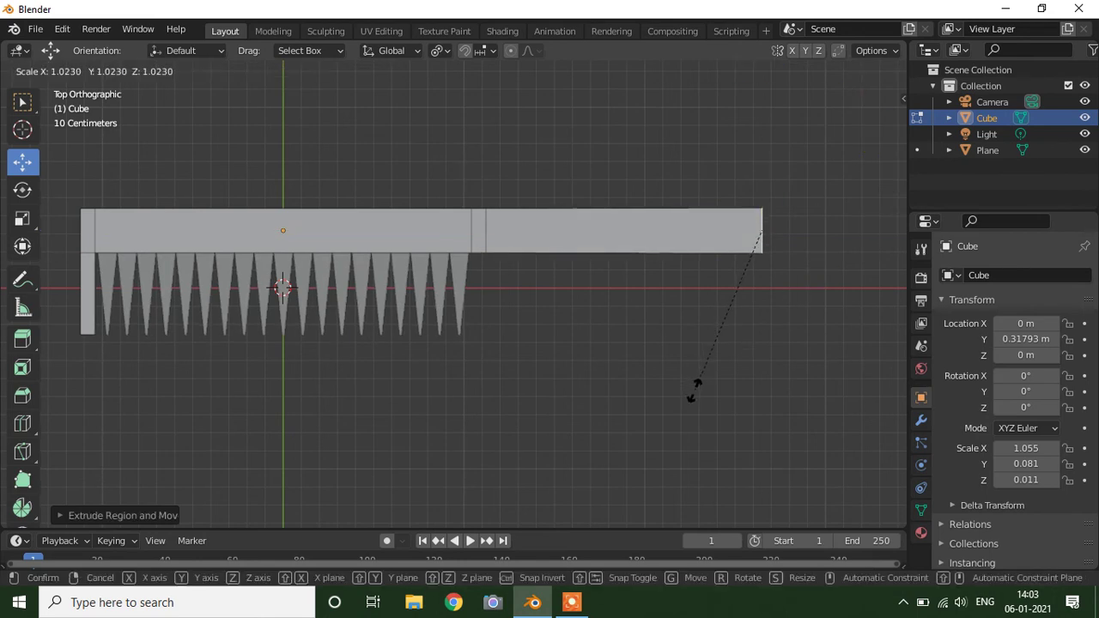
key("y")
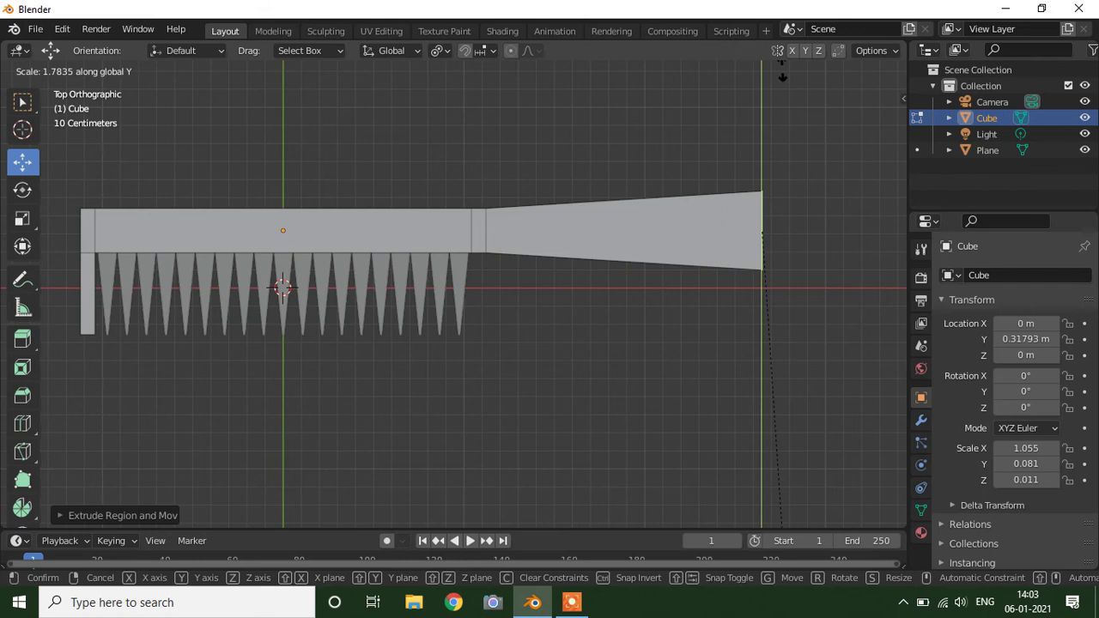
key("Escape")
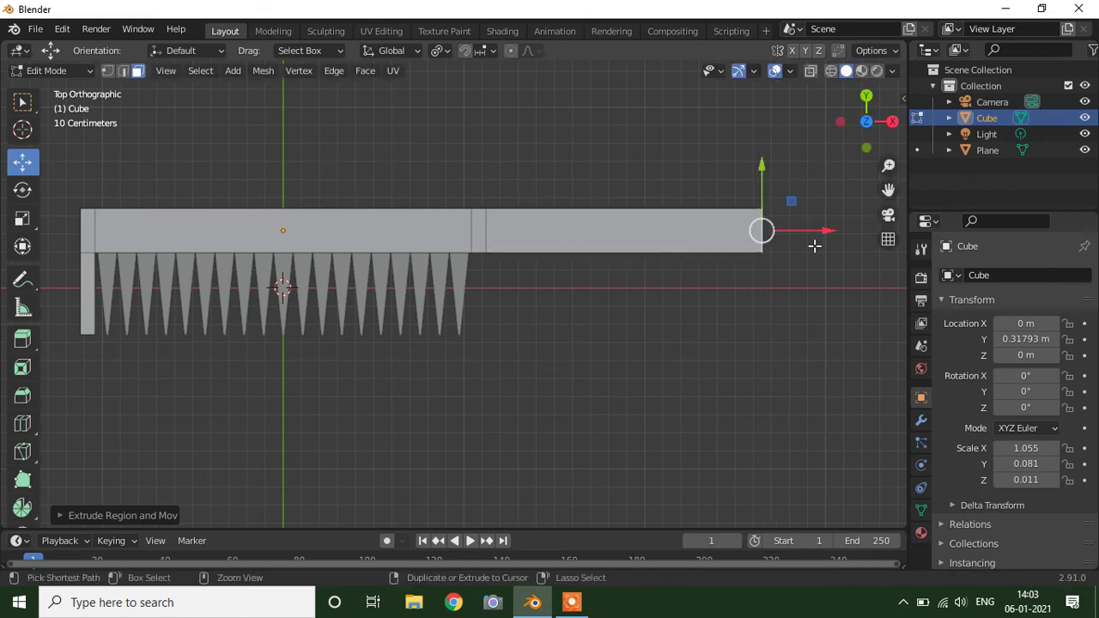
key("ctrl+z")
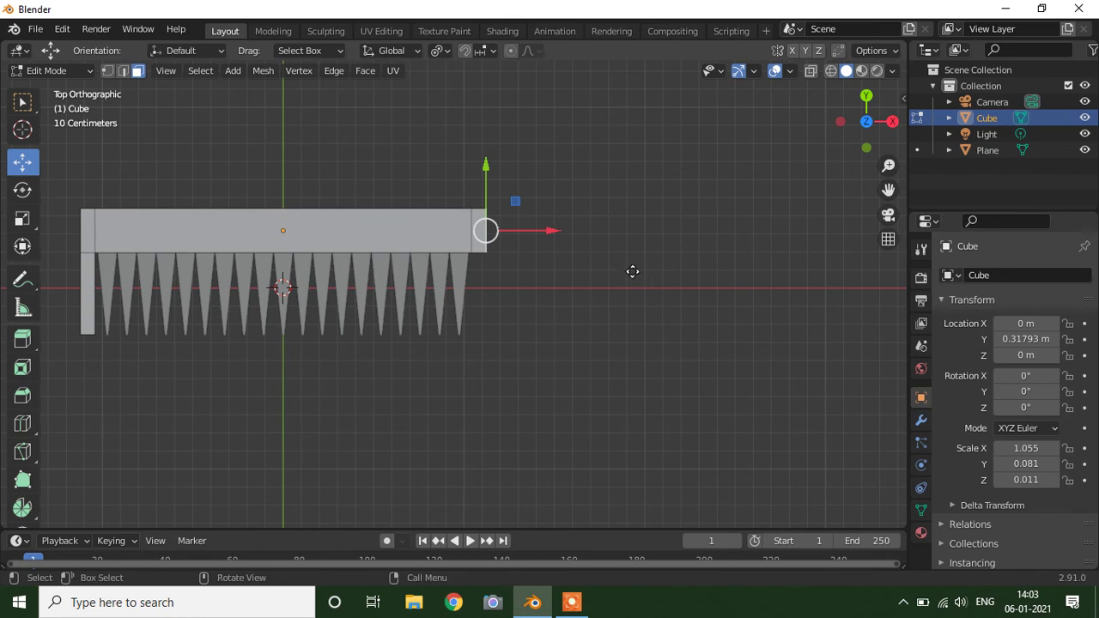
Move the bar's end face a short way and flare it wider along Y.
key("g")
key("z")
key("z")
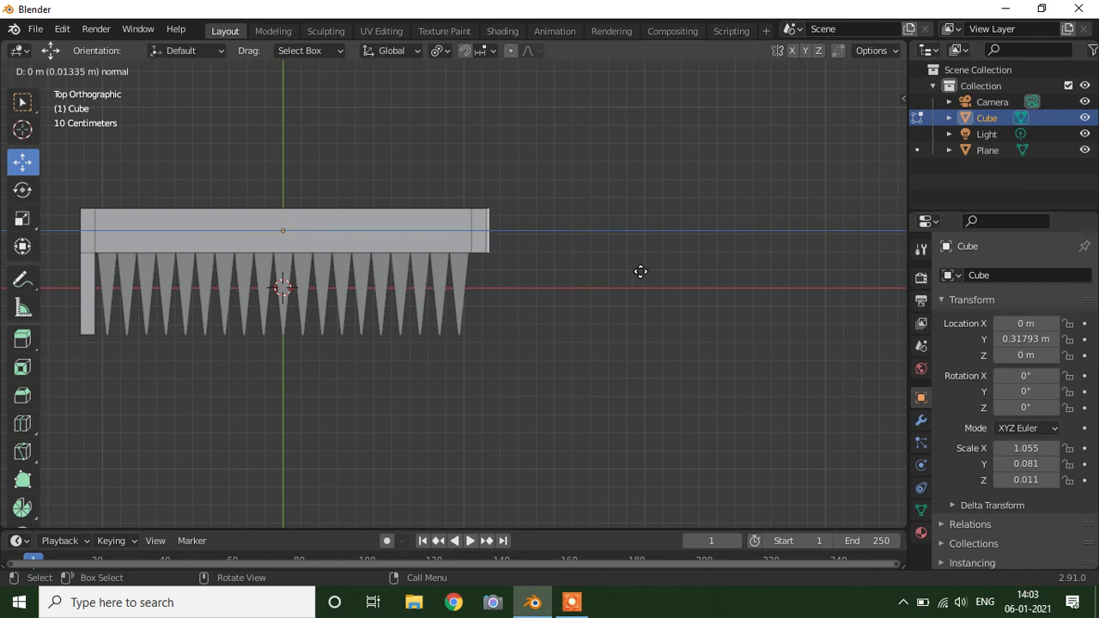
left_click(644, 271)
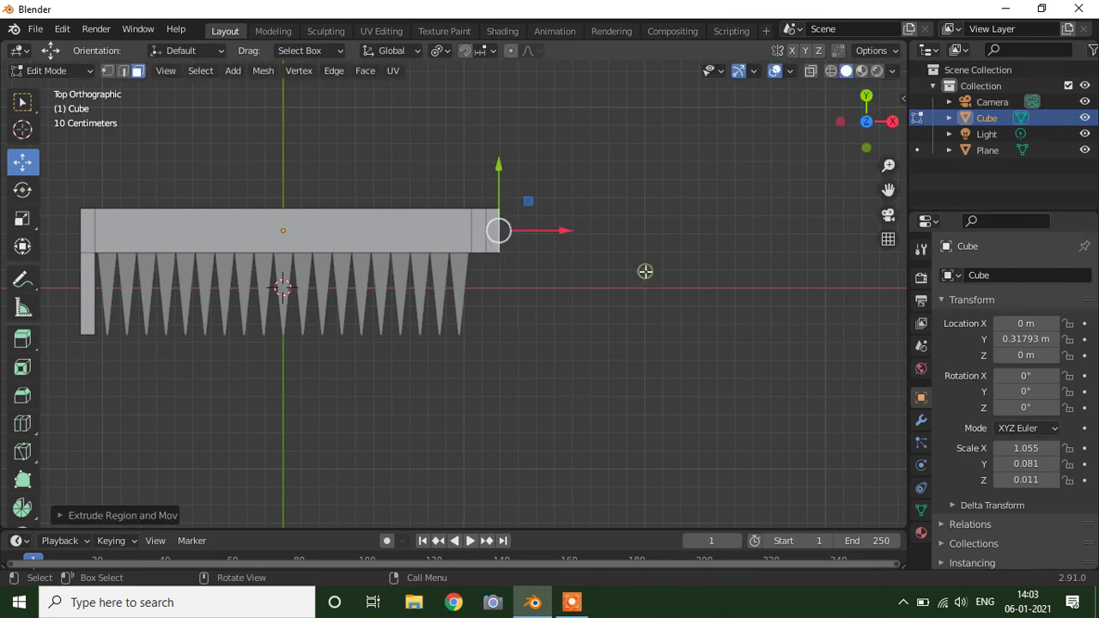
key("s")
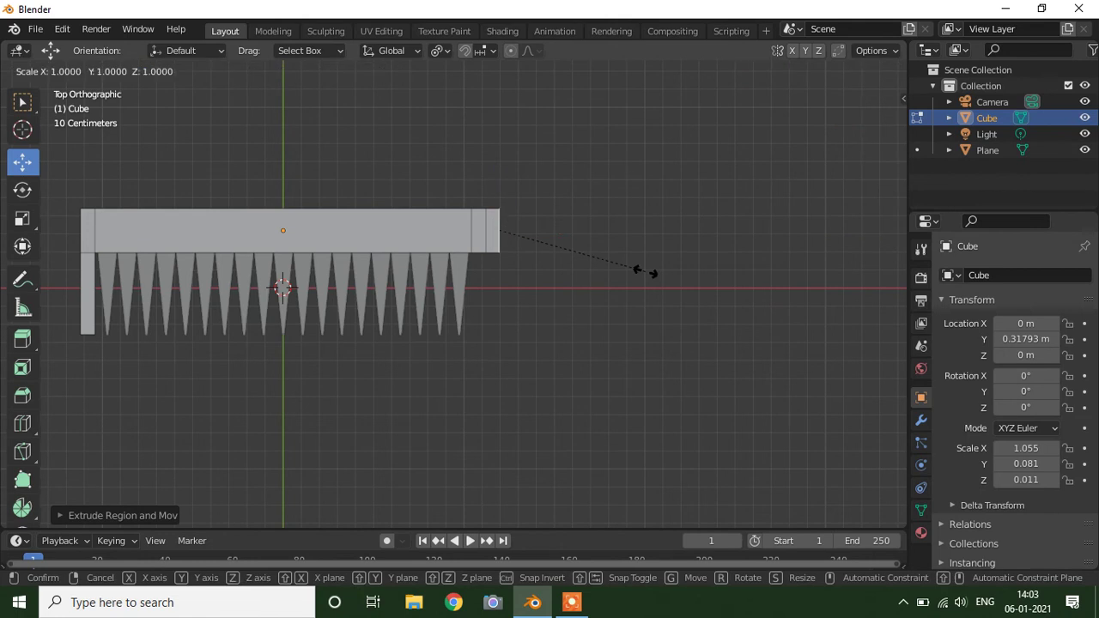
key("y")
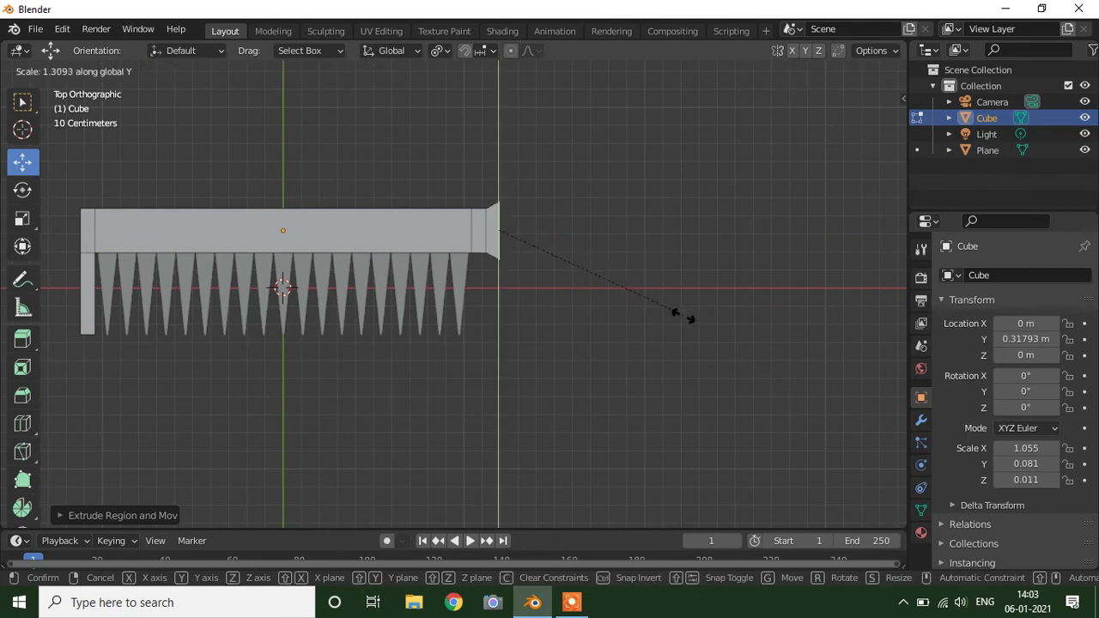
left_click(687, 321)
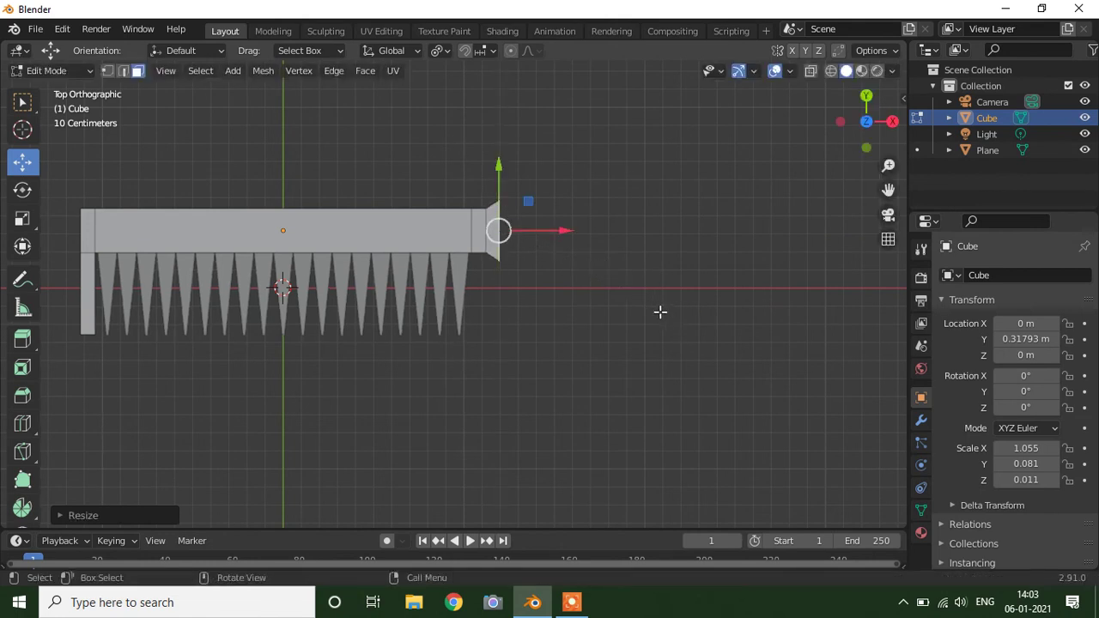
Cancel a further extrusion and undo sliding the end face right.
key("e")
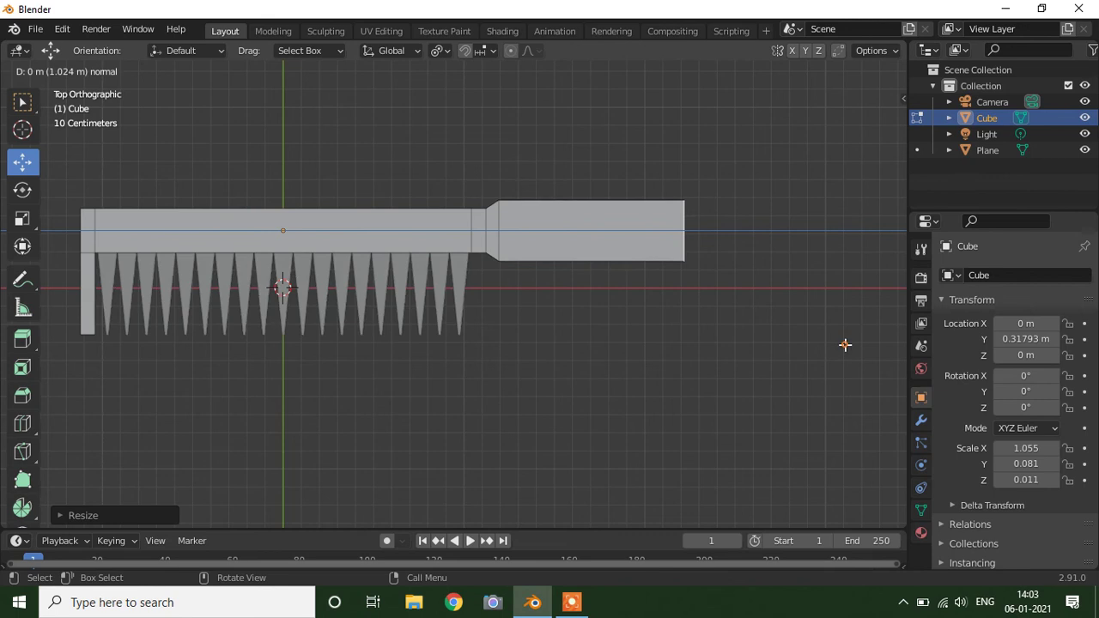
right_click(845, 344)
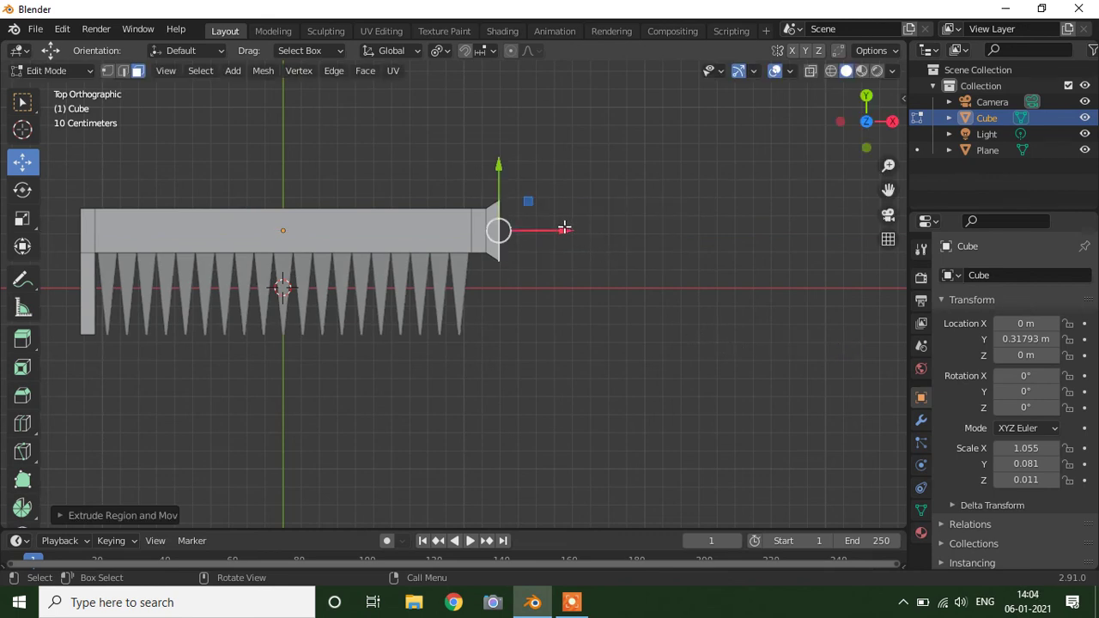
left_click_drag(564, 228, 727, 251)
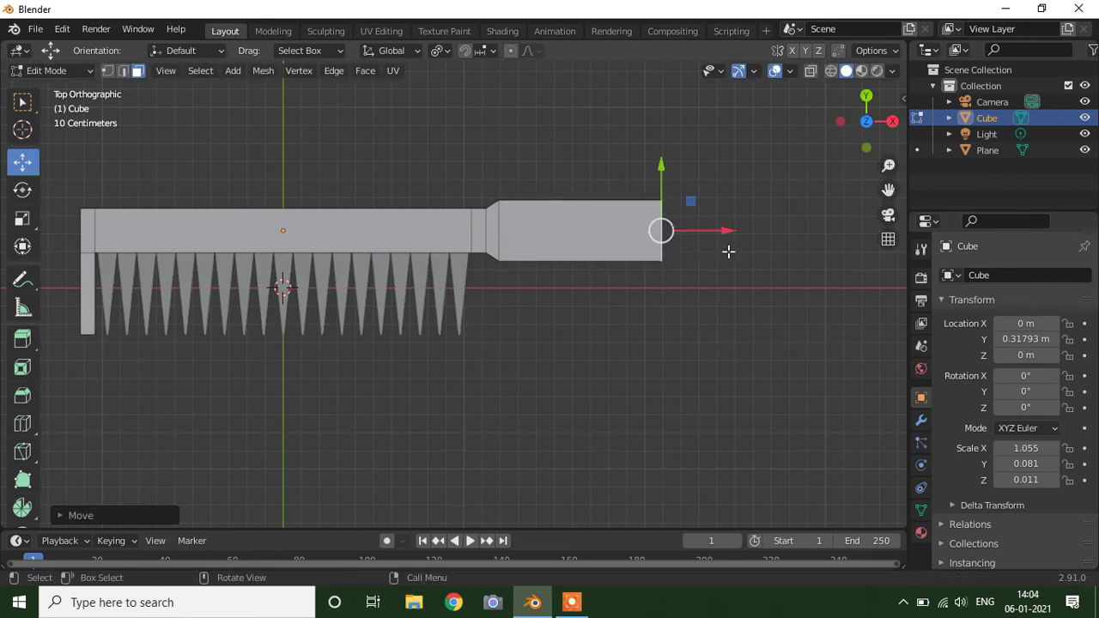
key("ctrl+z")
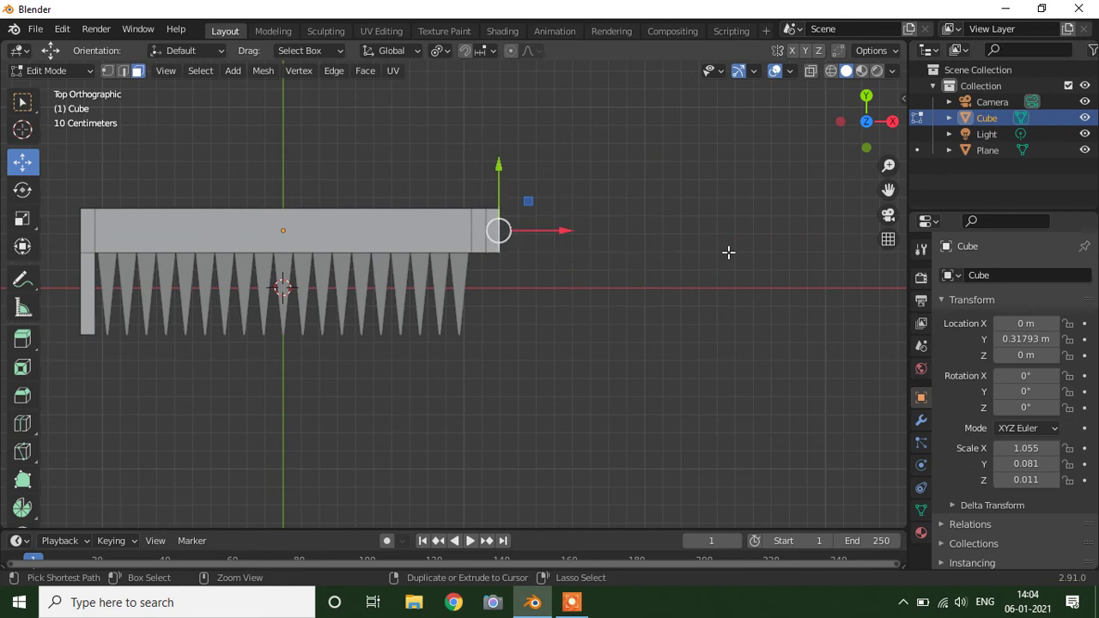
Push the end face right along X and widen it along Y to flare the handle.
mouse_move(565, 230)
left_mouse_down()
mouse_move(824, 250)
mouse_move(743, 248)
left_mouse_up()
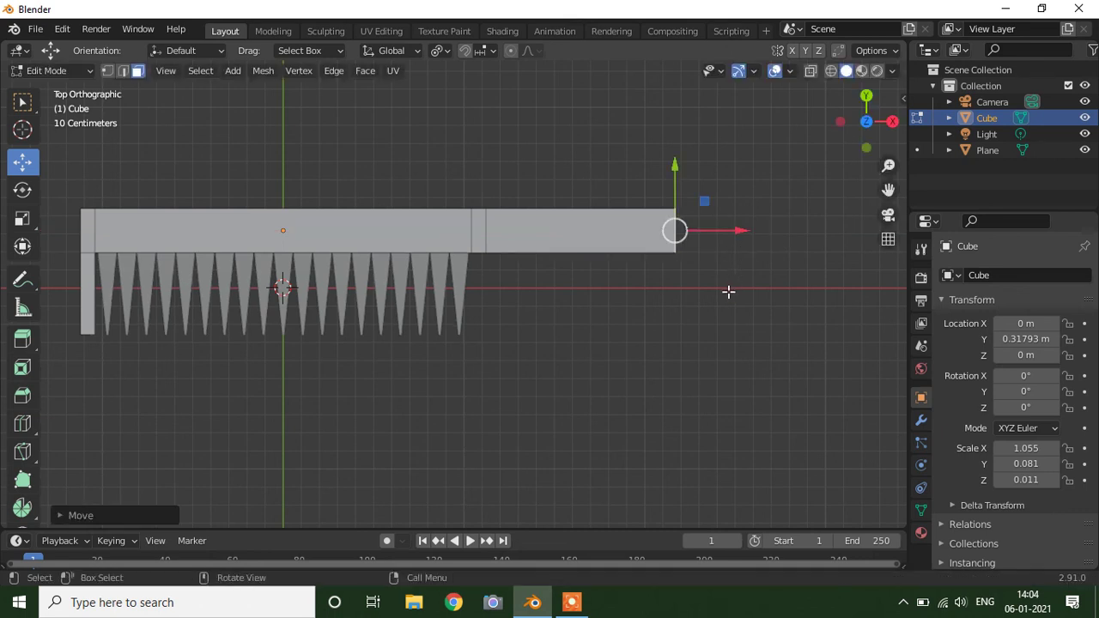
key("s")
key("y")
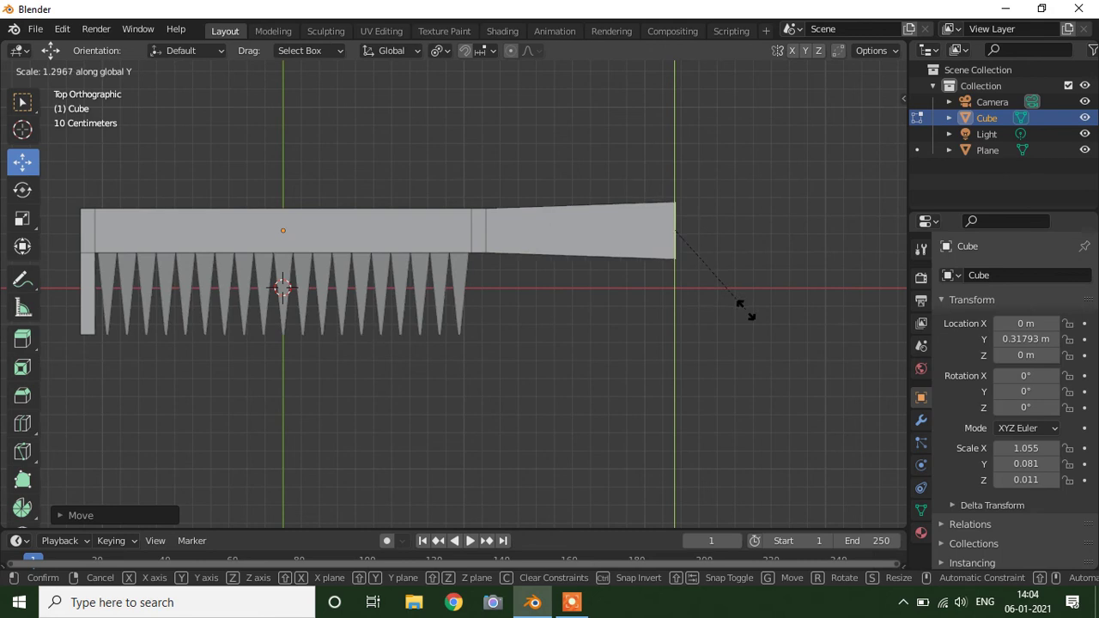
left_click(743, 311)
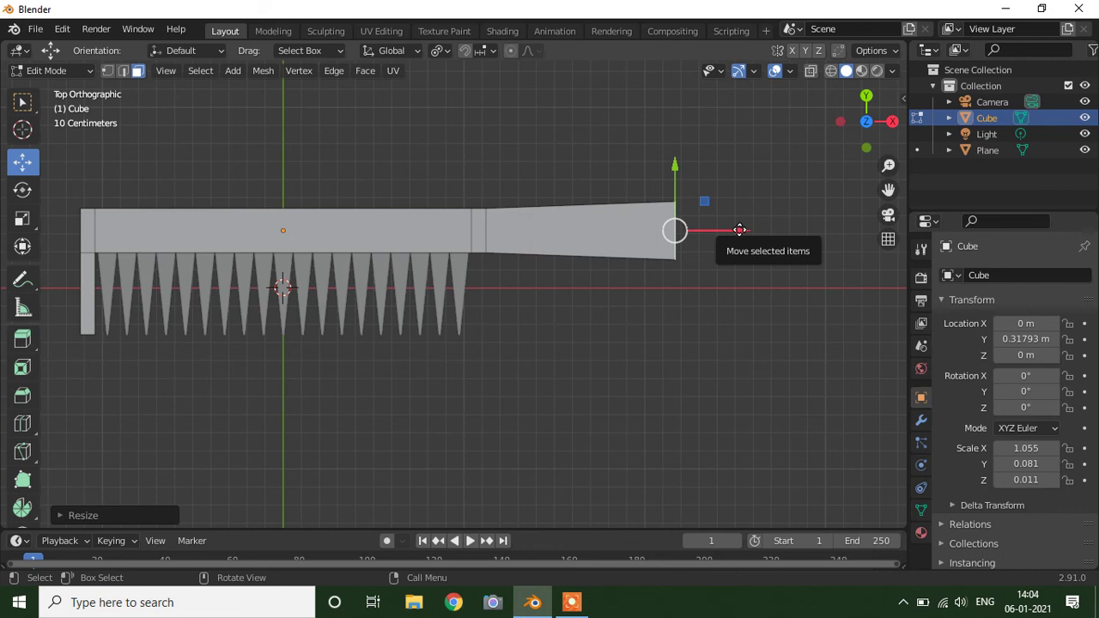
Extrude a longer handle segment to the right and narrow its tip along Y.
key("e")
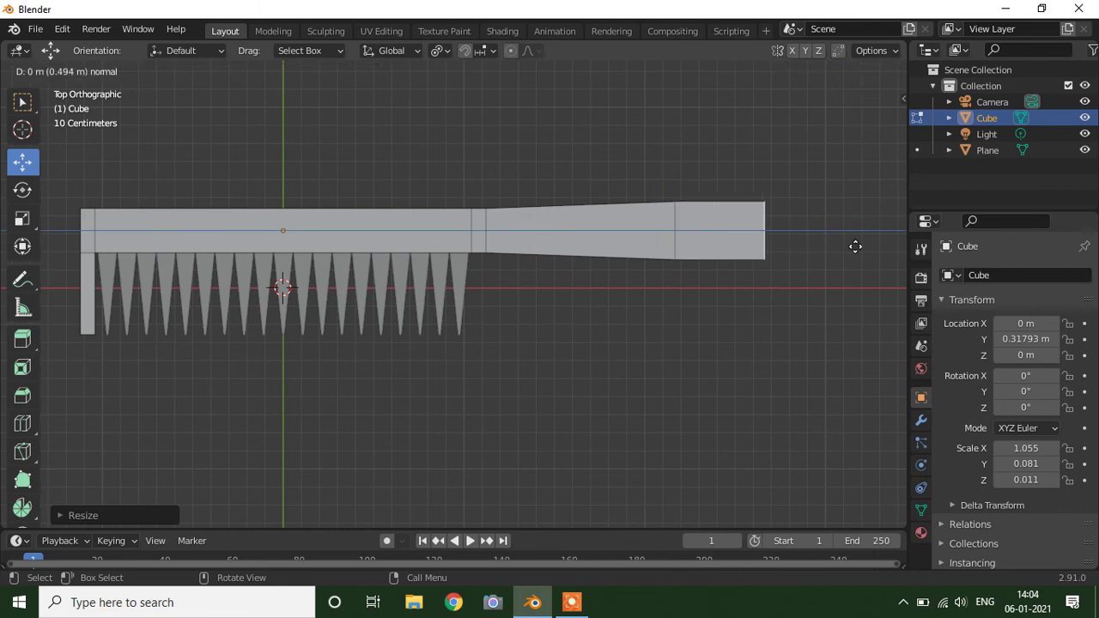
left_click(877, 249)
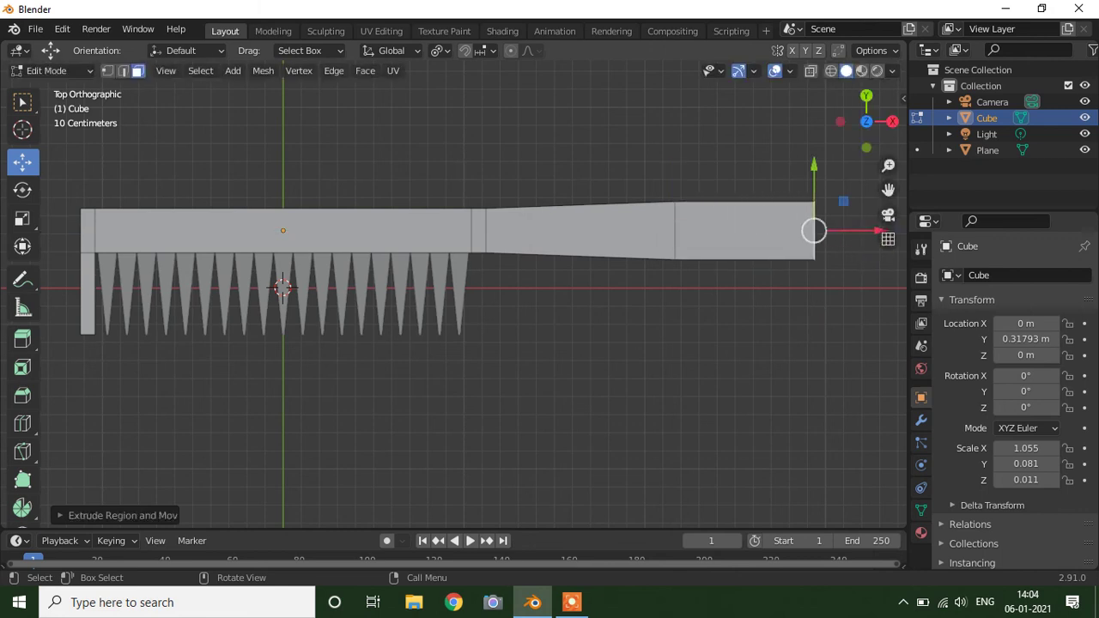
key("s")
key("y")
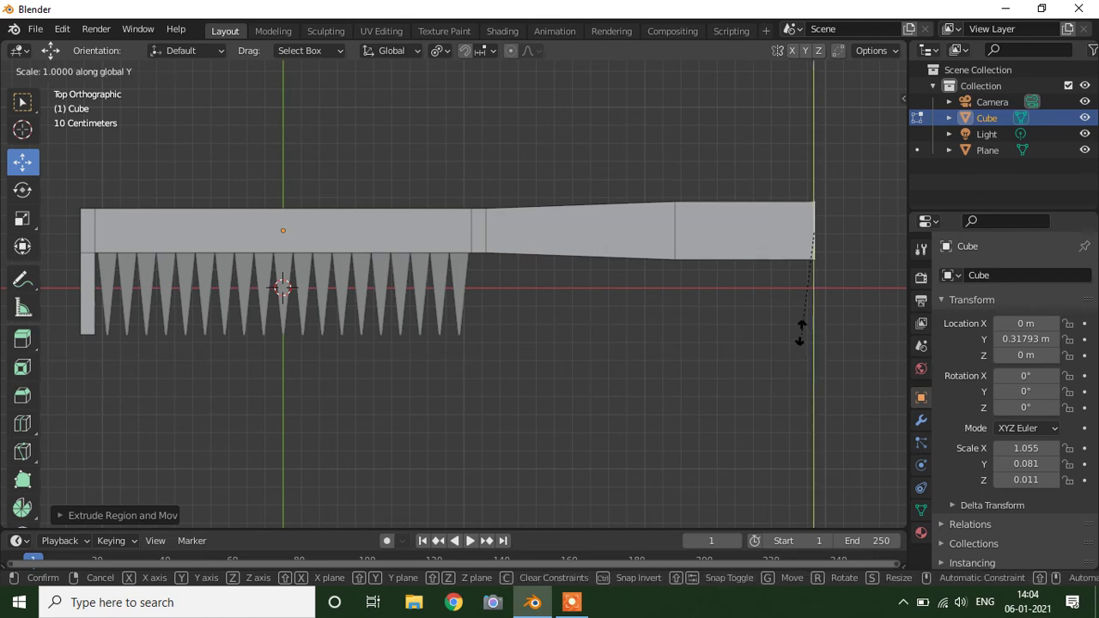
left_click(798, 312)
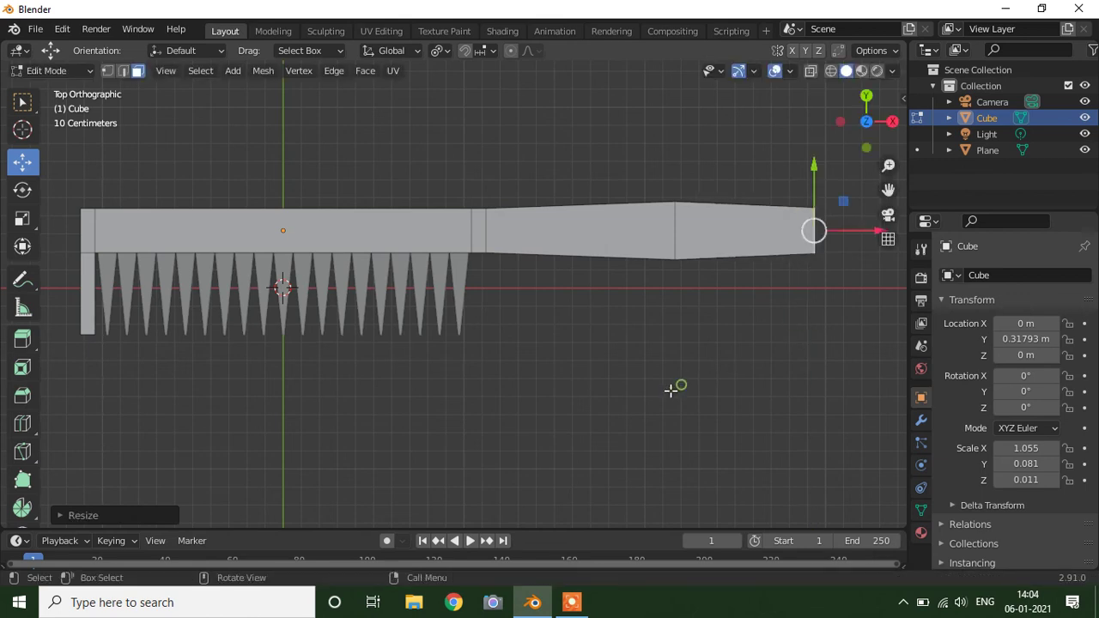
scroll(601, 393, "down", 2)
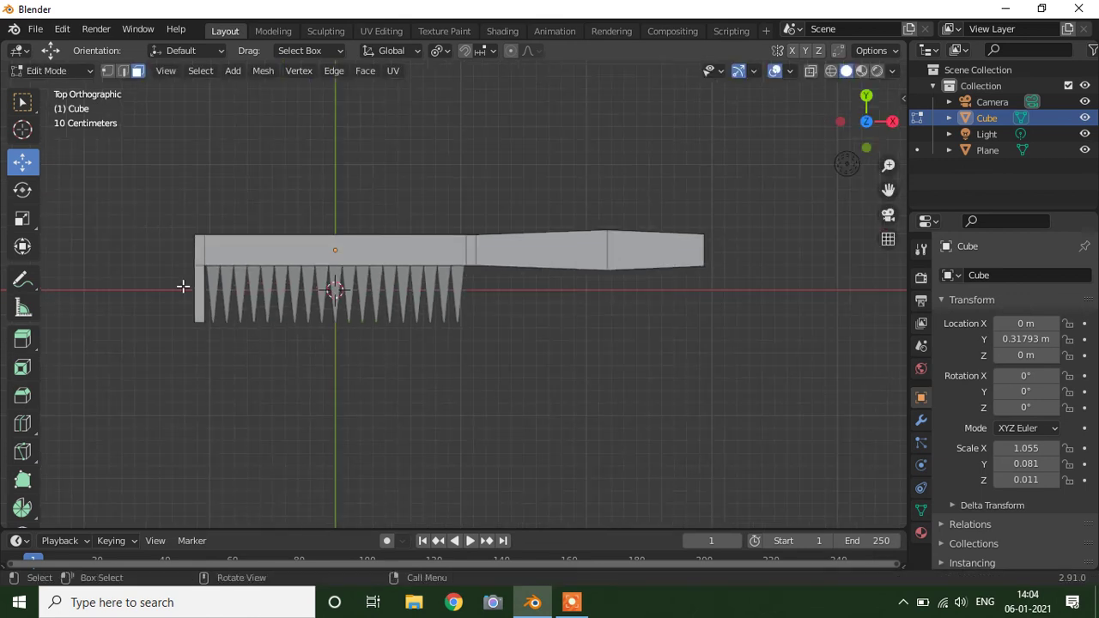
Extrude the bar's edge beside the last tooth into a guard piece, then return to Object Mode.
mouse_move(623, 377)
middle_mouse_down()
mouse_move(561, 361)
mouse_move(535, 284)
mouse_move(593, 214)
mouse_move(577, 188)
mouse_move(572, 336)
mouse_move(620, 339)
middle_mouse_up()
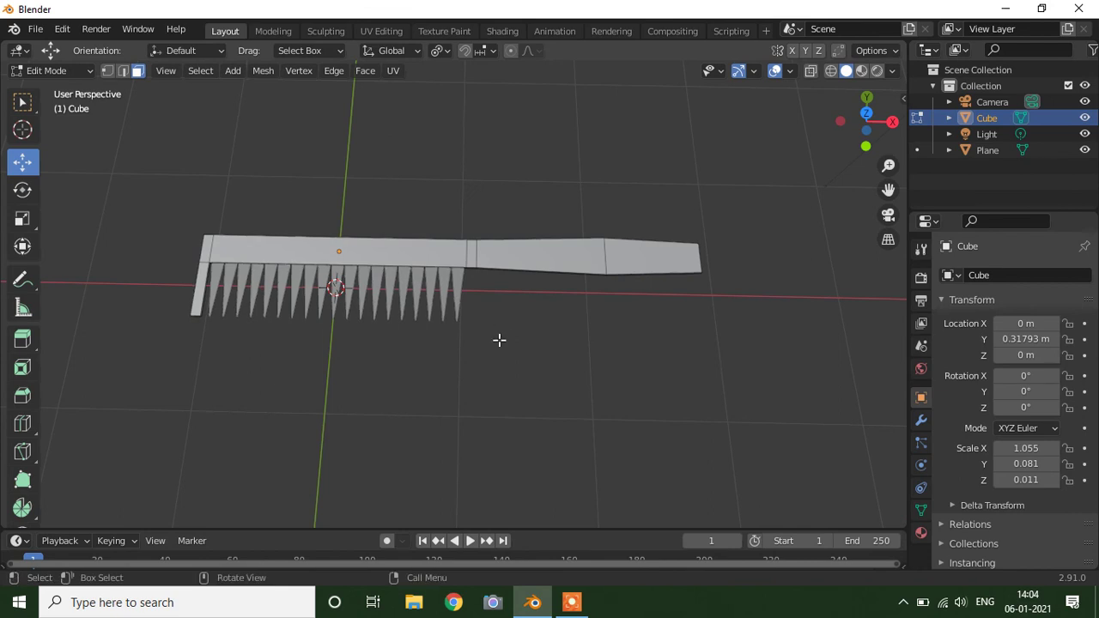
middle_click_drag(490, 309, 498, 274)
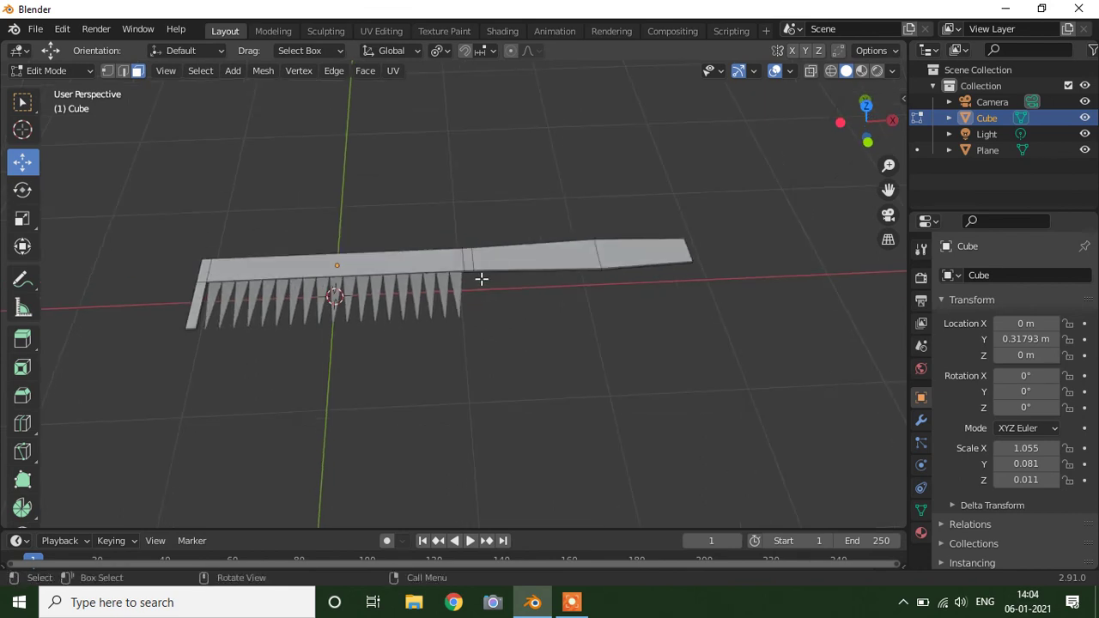
left_click(466, 272)
key("e")
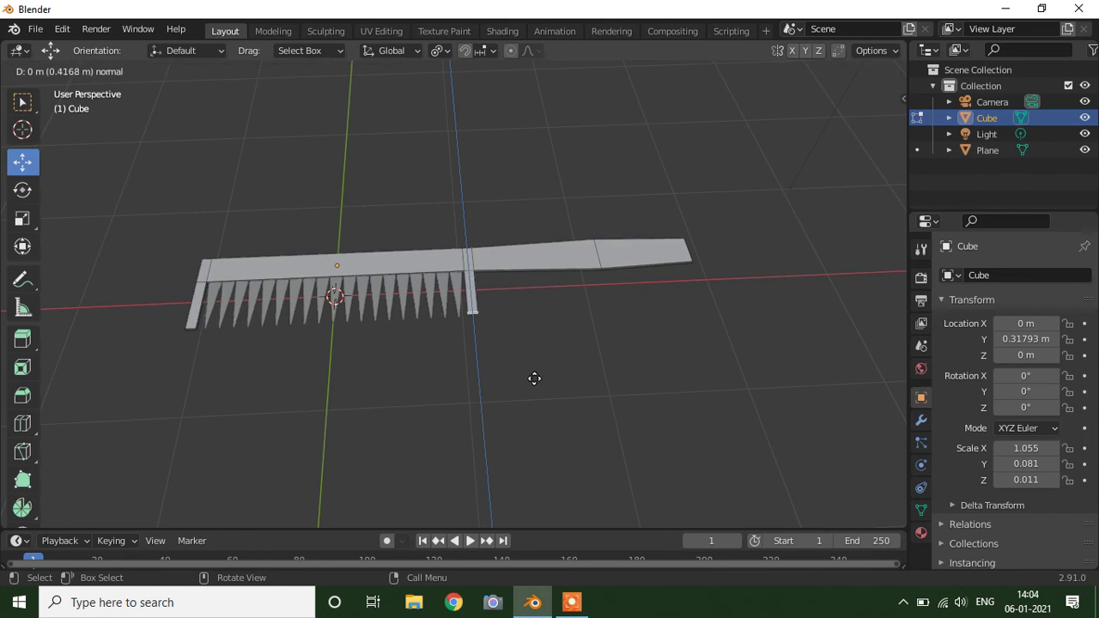
right_click(534, 377)
key("Tab")
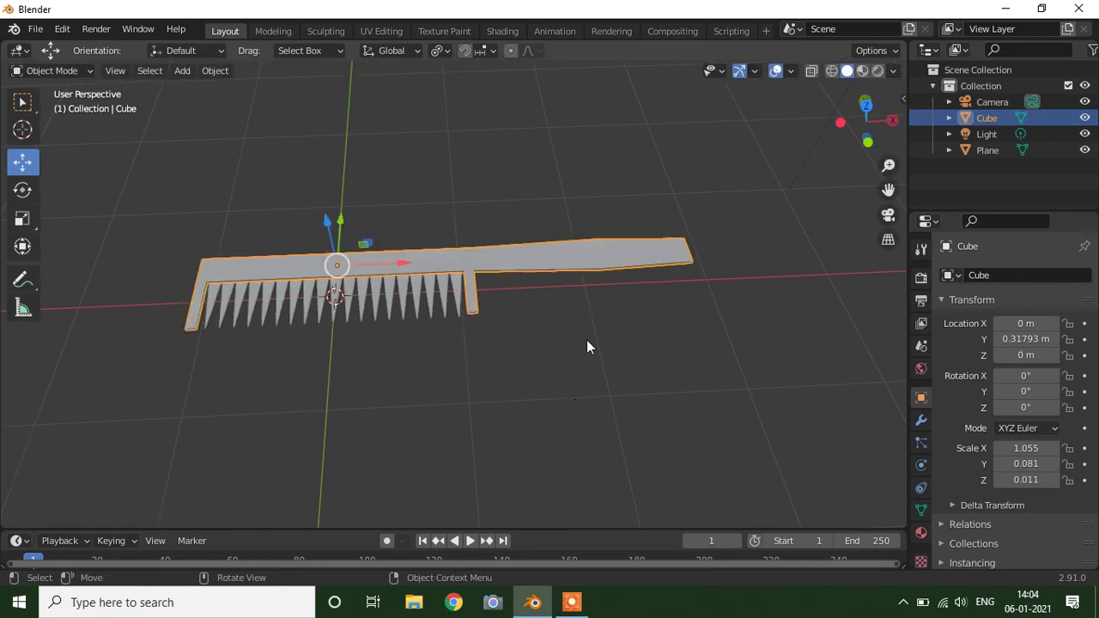
left_click(587, 338)
mouse_move(587, 324)
middle_mouse_down()
mouse_move(598, 427)
mouse_move(620, 386)
mouse_move(582, 317)
mouse_move(627, 355)
mouse_move(593, 335)
mouse_move(628, 277)
mouse_move(718, 293)
mouse_move(721, 316)
middle_mouse_up()
Join the Cube handle-bar into the Plane teeth with Ctrl+J, then reselect the joined comb.
left_click(444, 305)
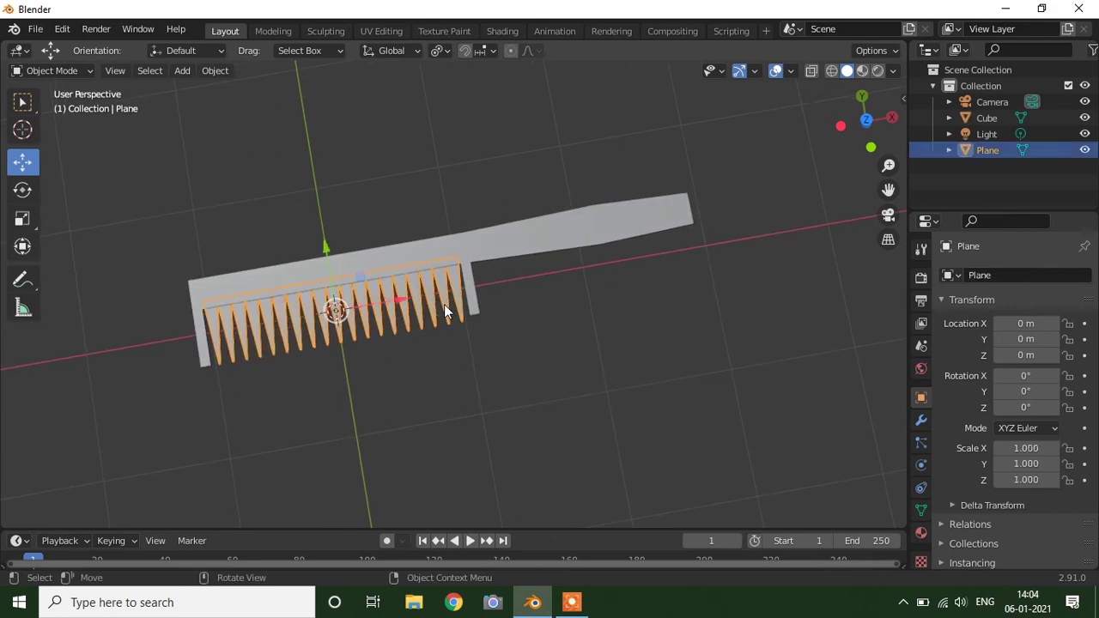
left_click(516, 248)
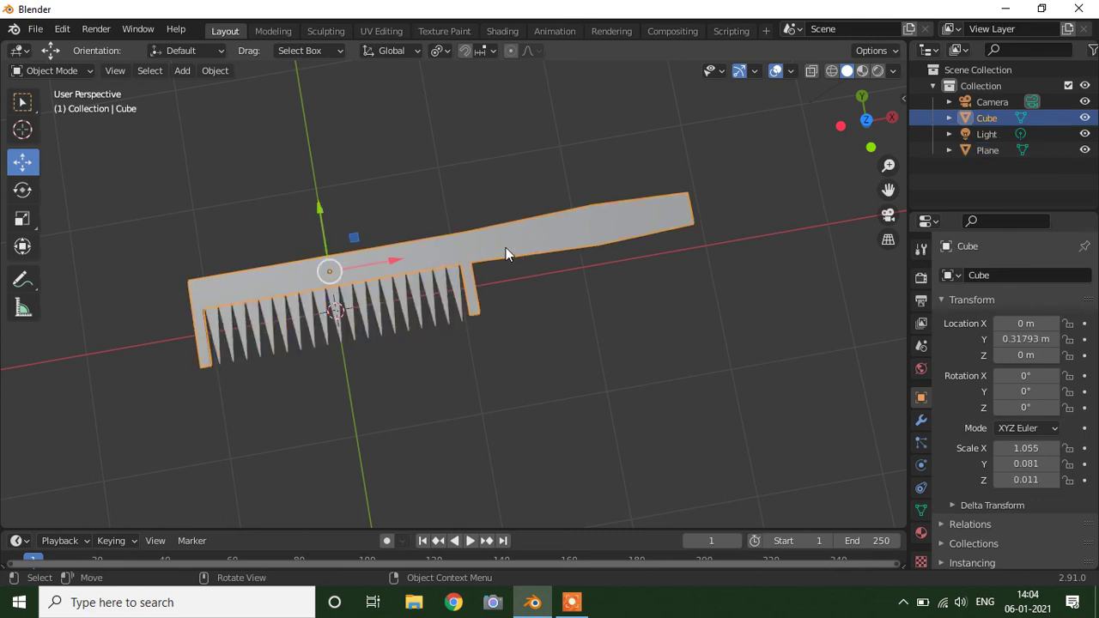
left_click(451, 297, "shift")
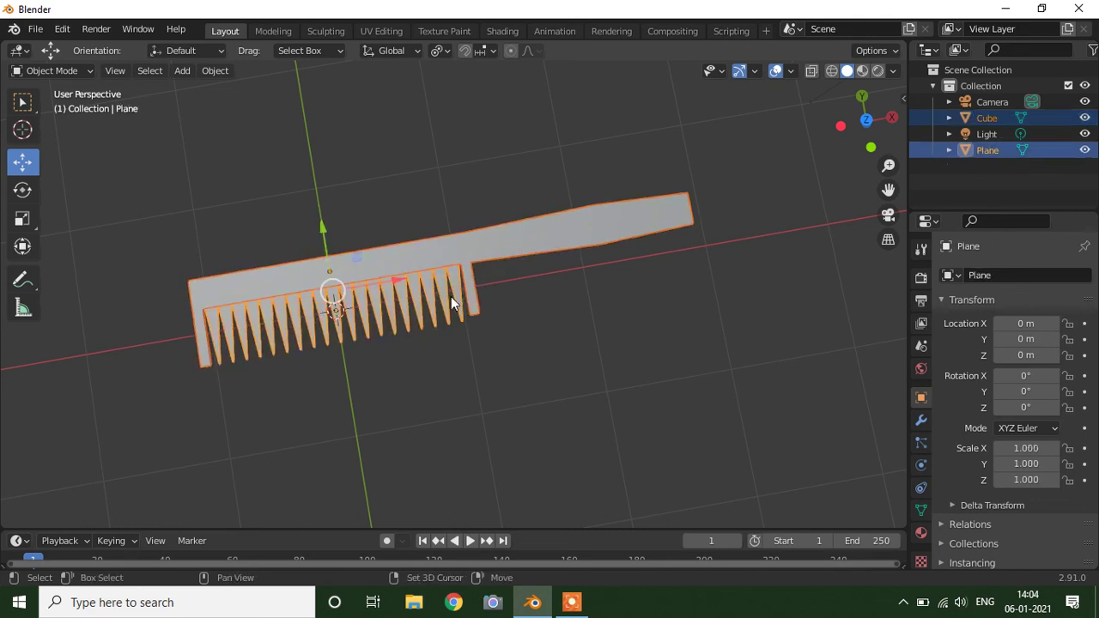
key("ctrl+j")
right_click(554, 331, "shift")
left_click(596, 354)
key("shift+s")
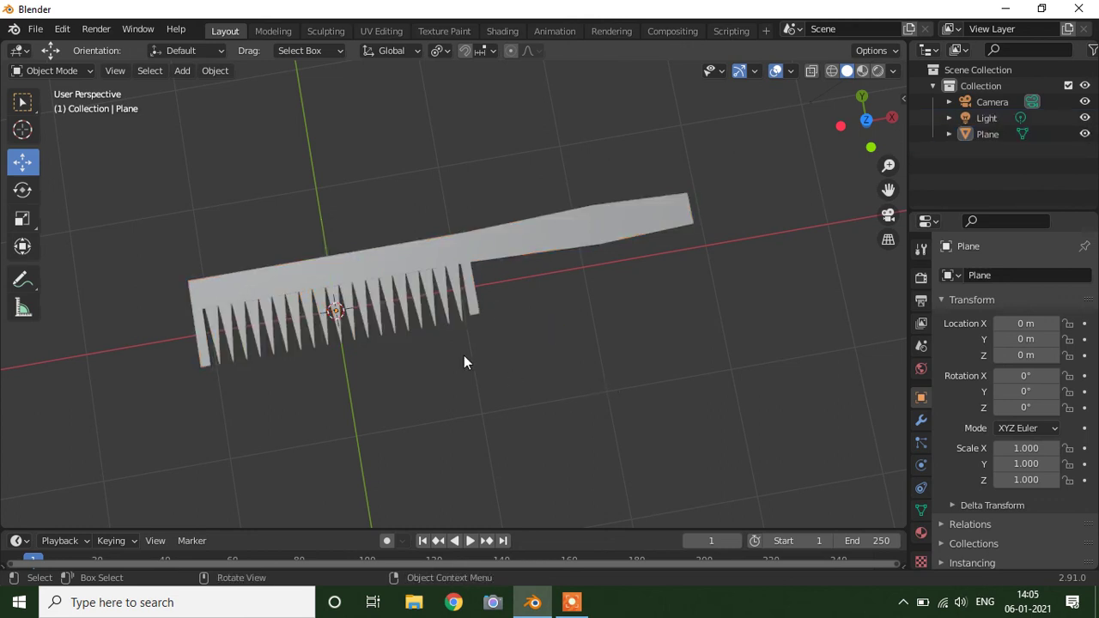
left_click(503, 257)
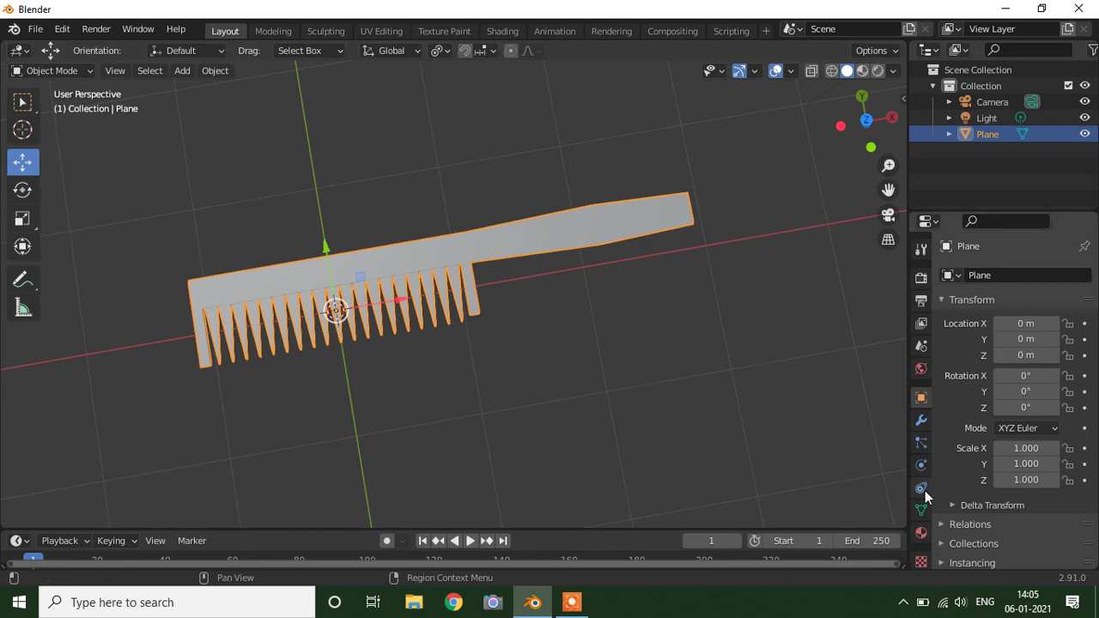
Give the comb a new material, Material.001, with a red base colour.
left_click(920, 534)
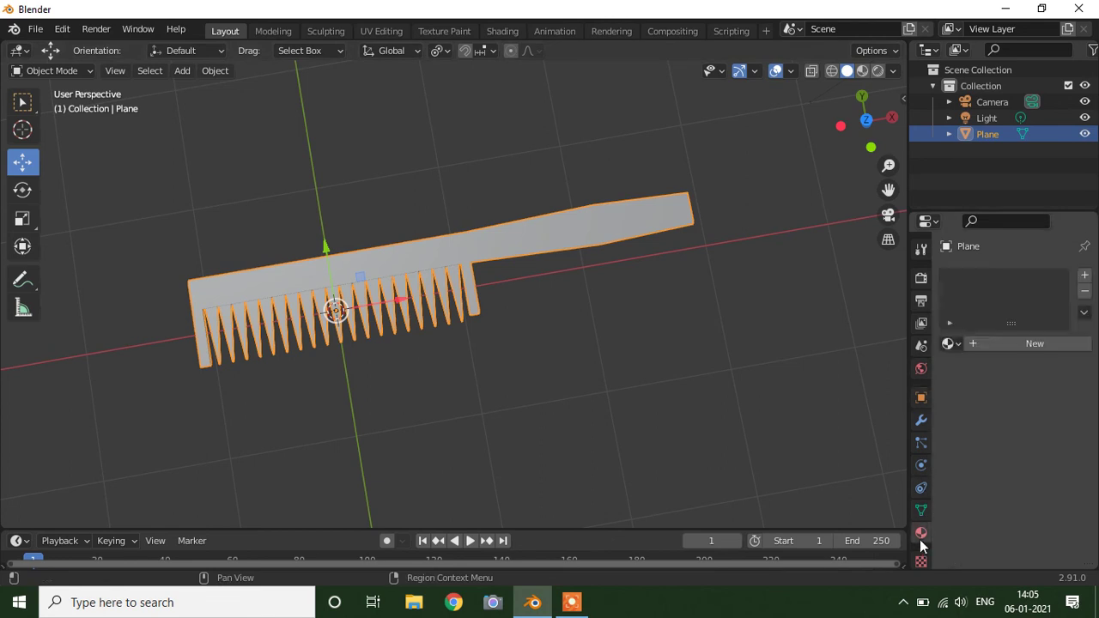
left_click(1030, 344)
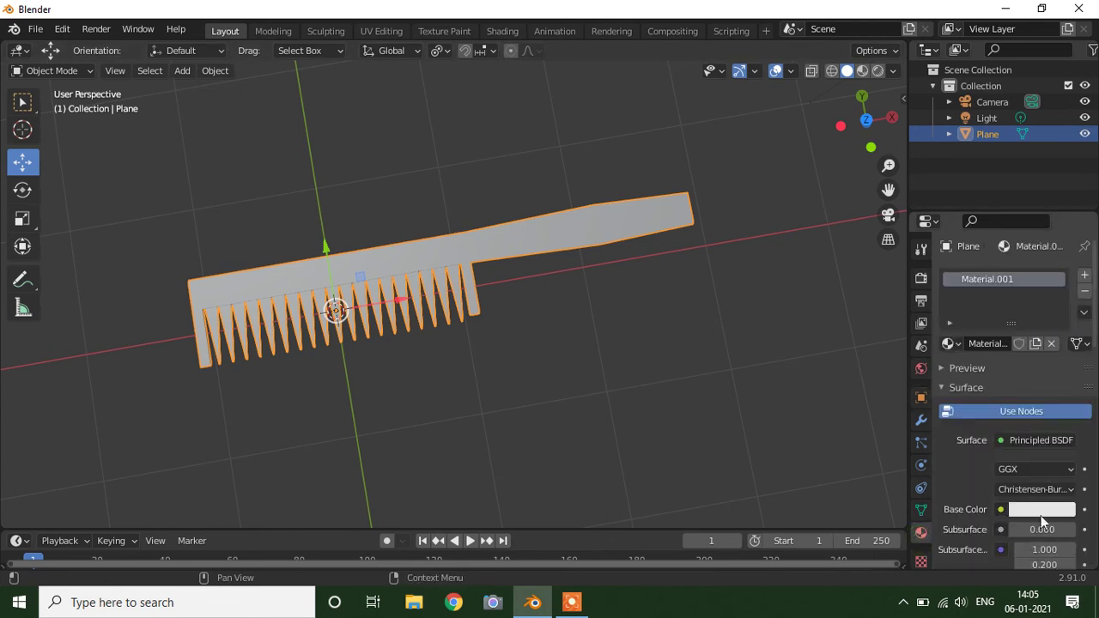
left_click(1037, 509)
left_click_drag(993, 343, 994, 375)
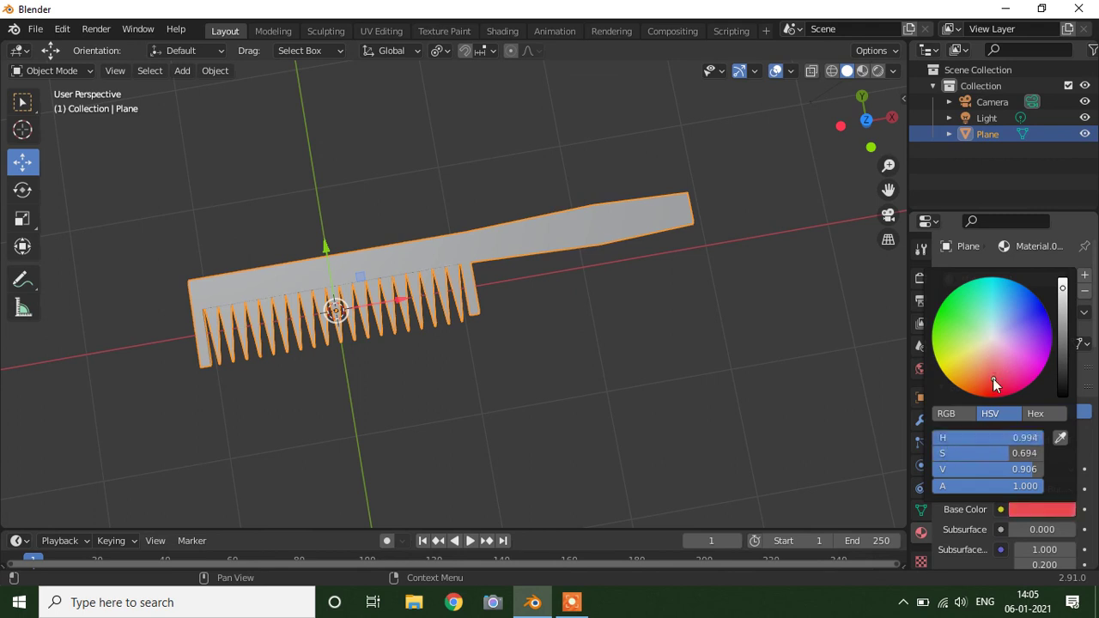
Switch to Material Preview shading and turn off viewport overlays to hide grid and axes.
left_click(862, 72)
left_click(689, 384)
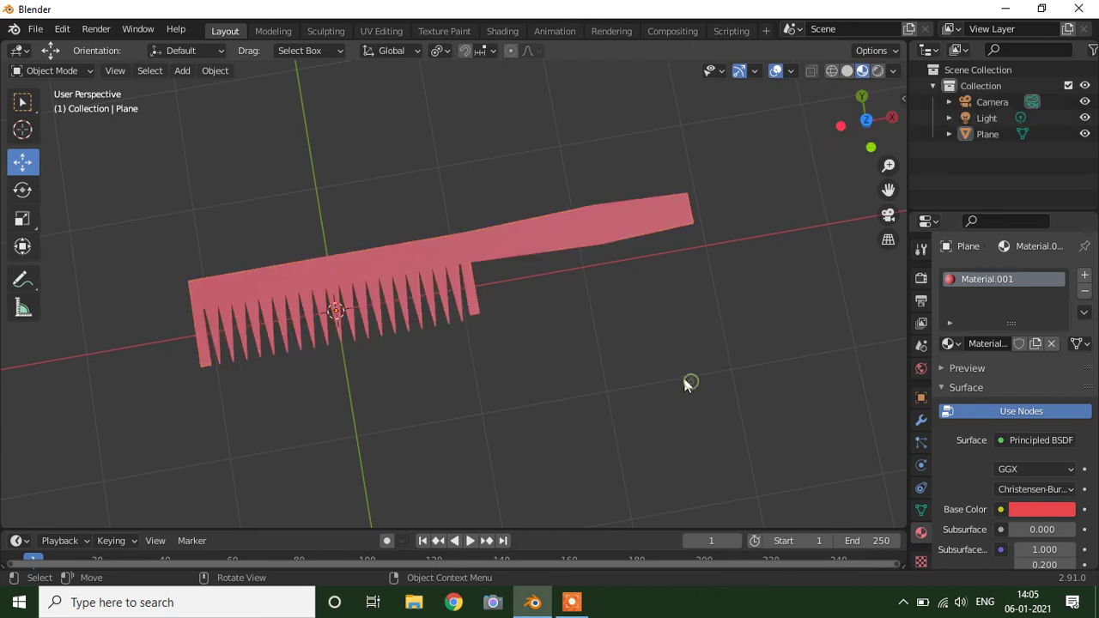
mouse_move(623, 353)
middle_mouse_down()
mouse_move(585, 351)
mouse_move(599, 290)
mouse_move(593, 194)
mouse_move(535, 309)
mouse_move(554, 351)
mouse_move(595, 320)
middle_mouse_up()
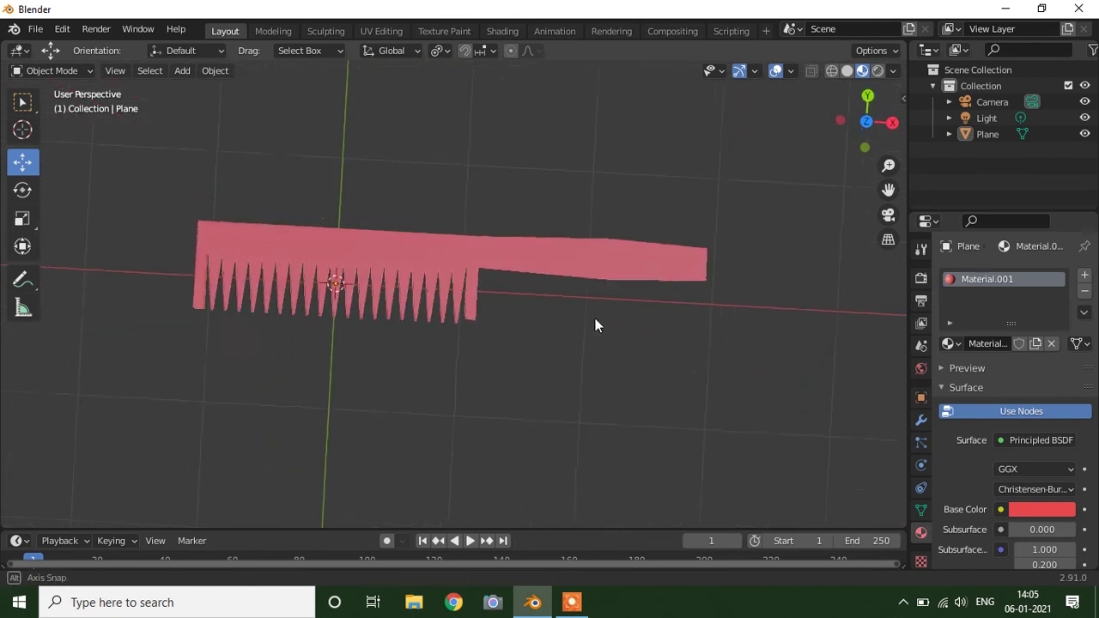
left_click(779, 71)
mouse_move(567, 352)
middle_mouse_down()
mouse_move(586, 360)
mouse_move(539, 350)
middle_mouse_up()
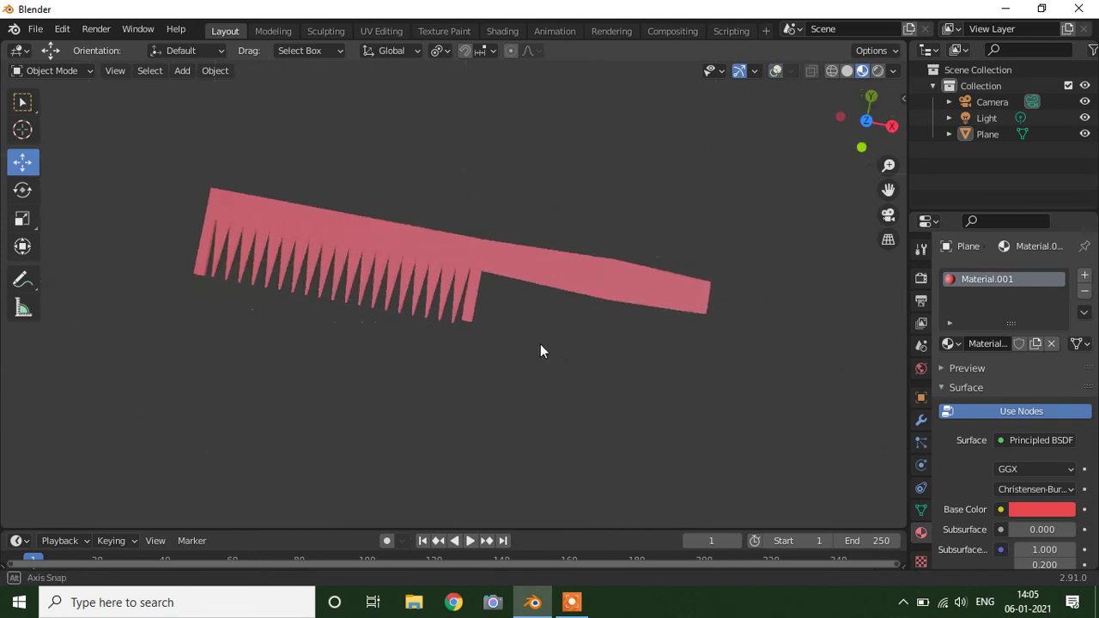
mouse_move(472, 207)
middle_mouse_down()
mouse_move(445, 235)
mouse_move(473, 184)
mouse_move(456, 312)
mouse_move(473, 323)
mouse_move(463, 324)
middle_mouse_up()
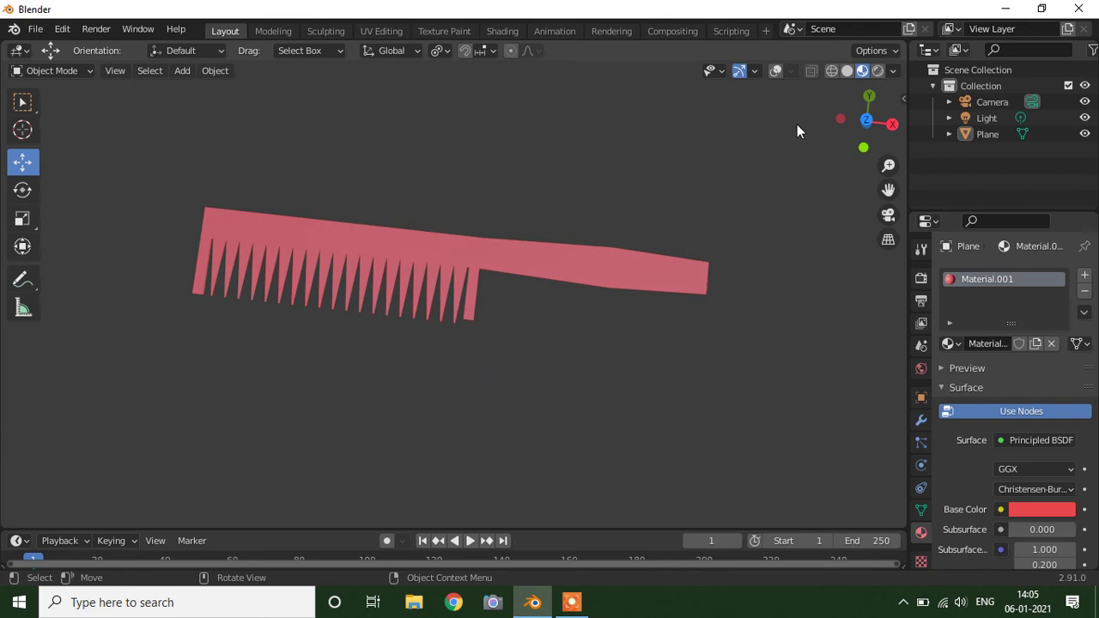
left_click(920, 277)
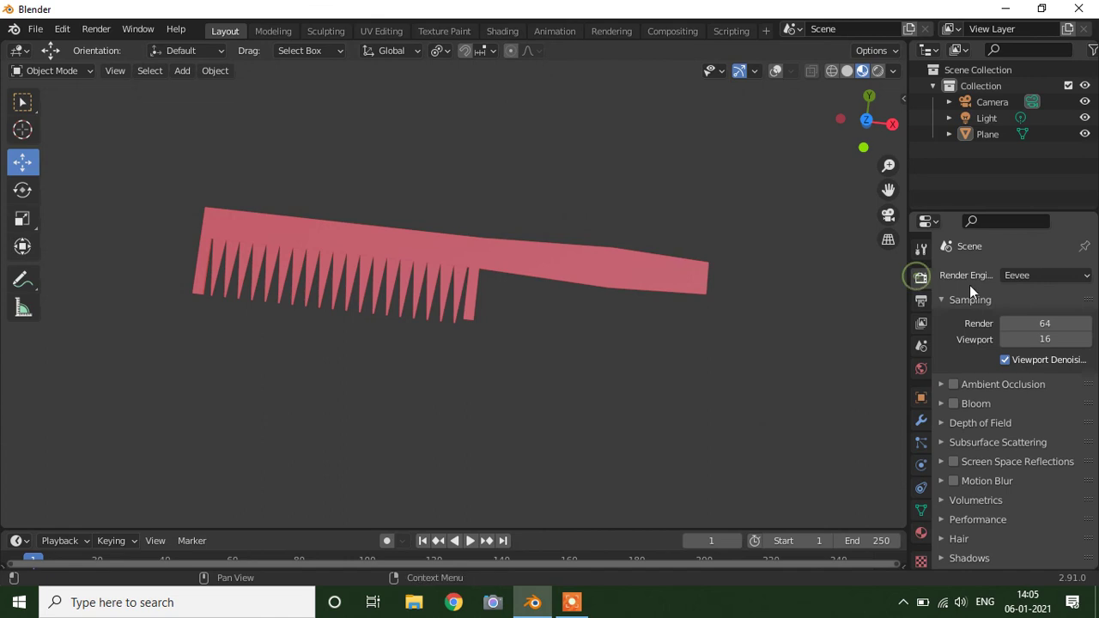
left_click(1042, 276)
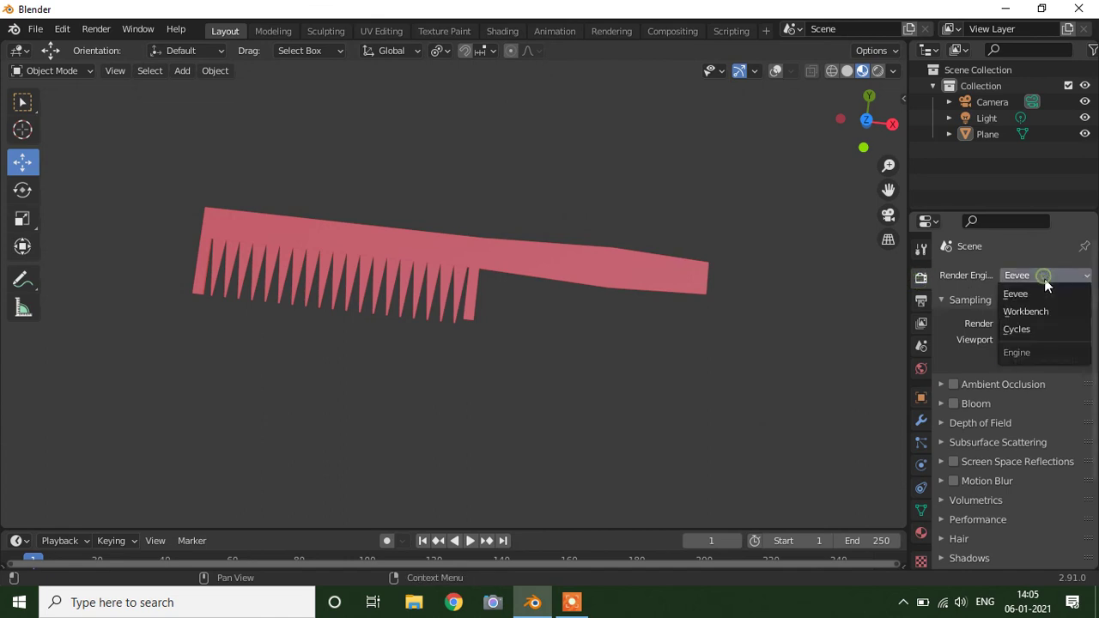
left_click(1030, 330)
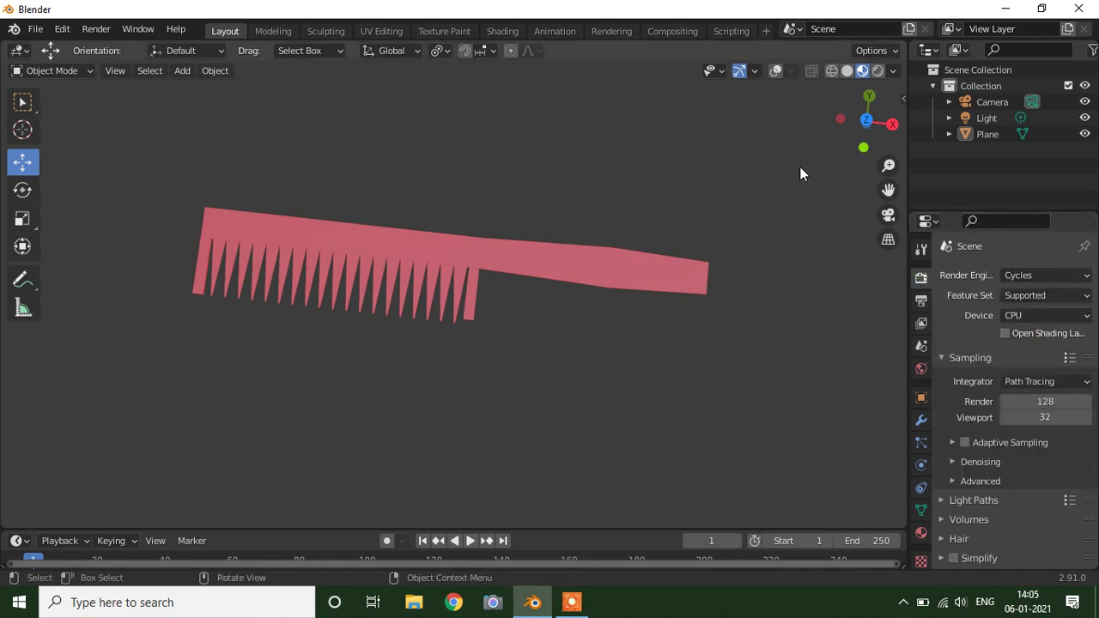
left_click(878, 70)
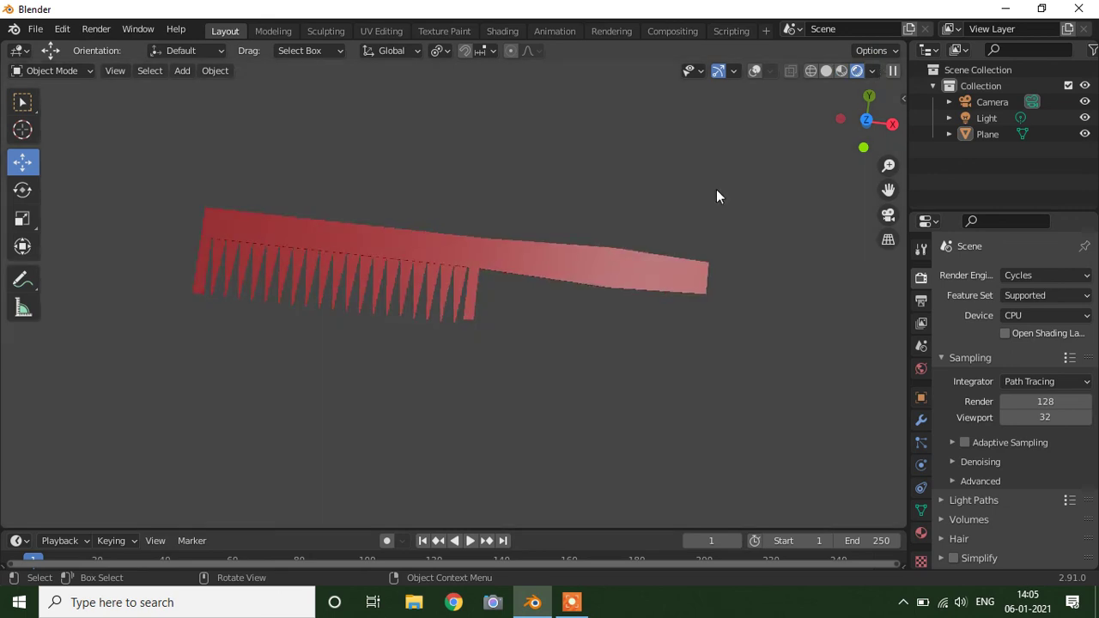
middle_click_drag(494, 324, 511, 325)
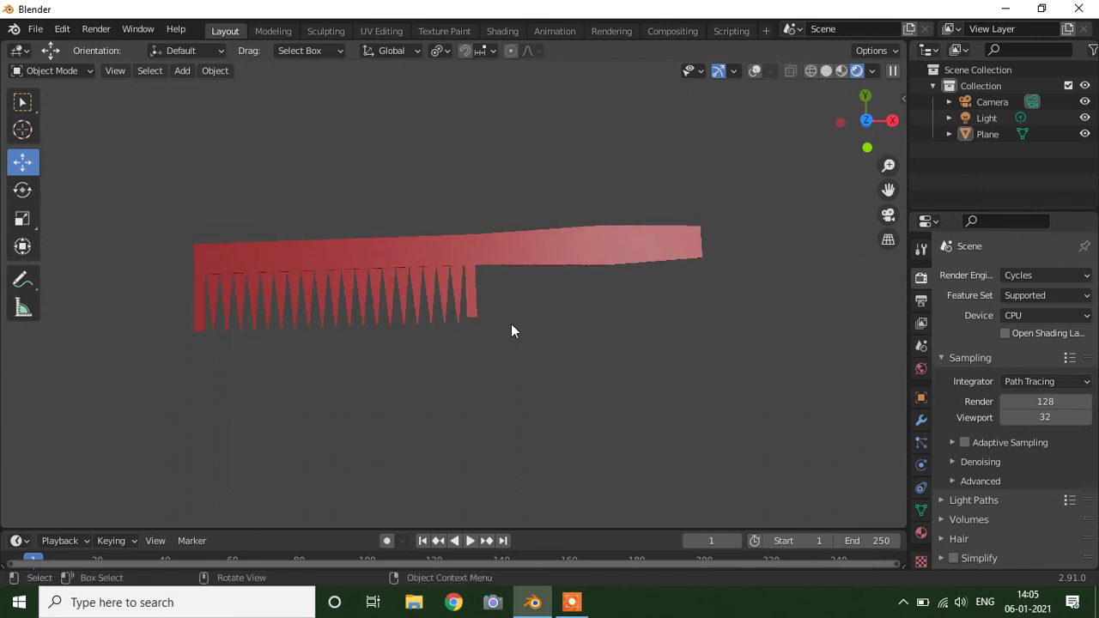
left_click(840, 72)
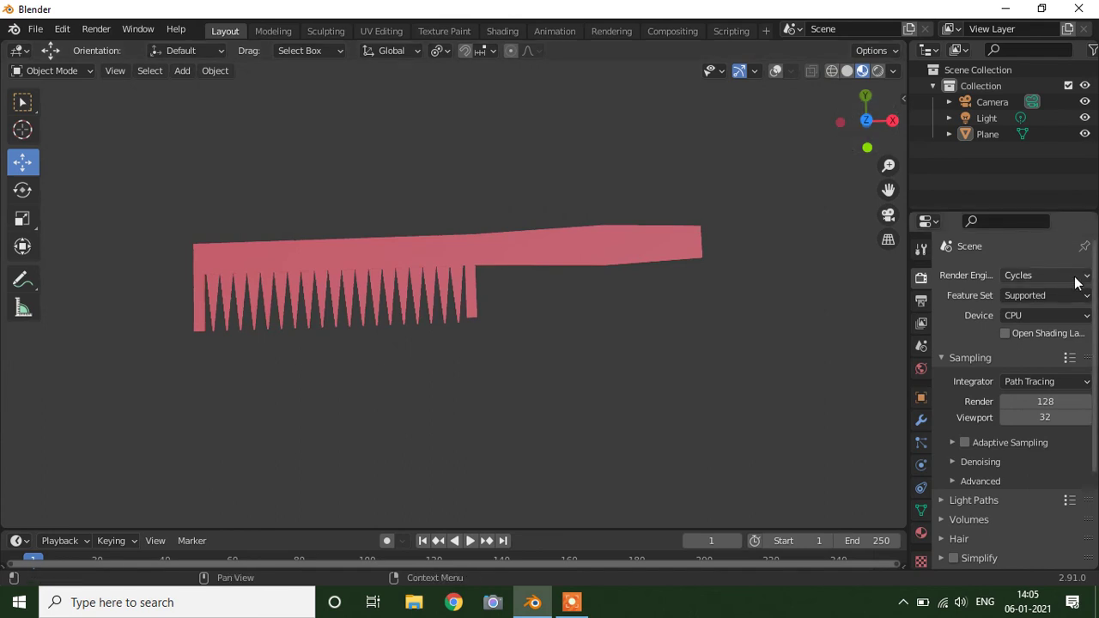
left_click(1063, 275)
left_click(1021, 294)
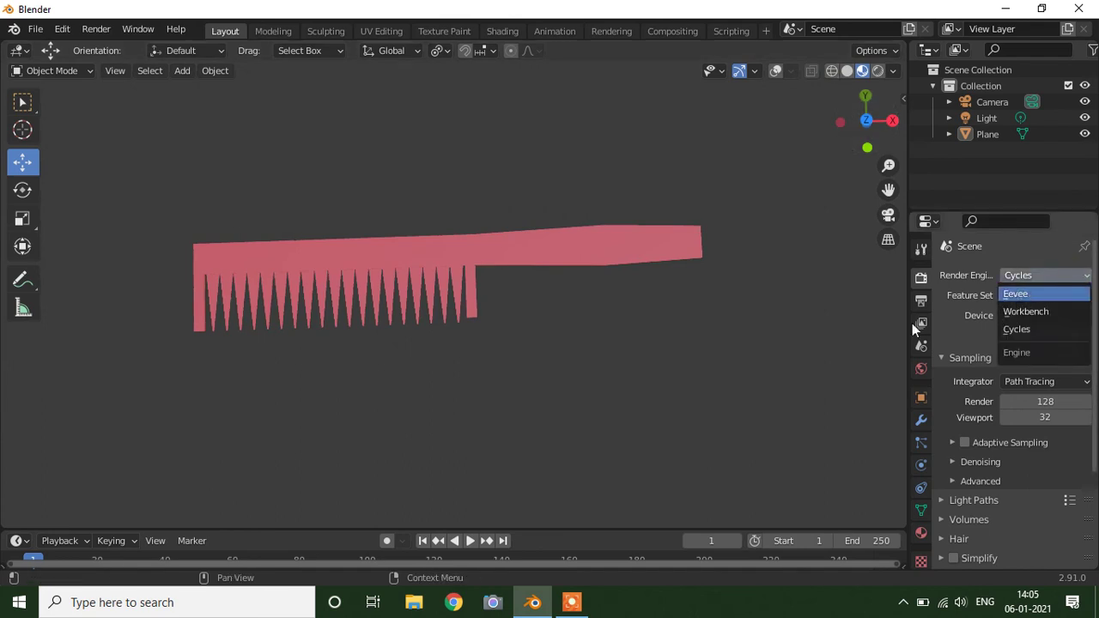